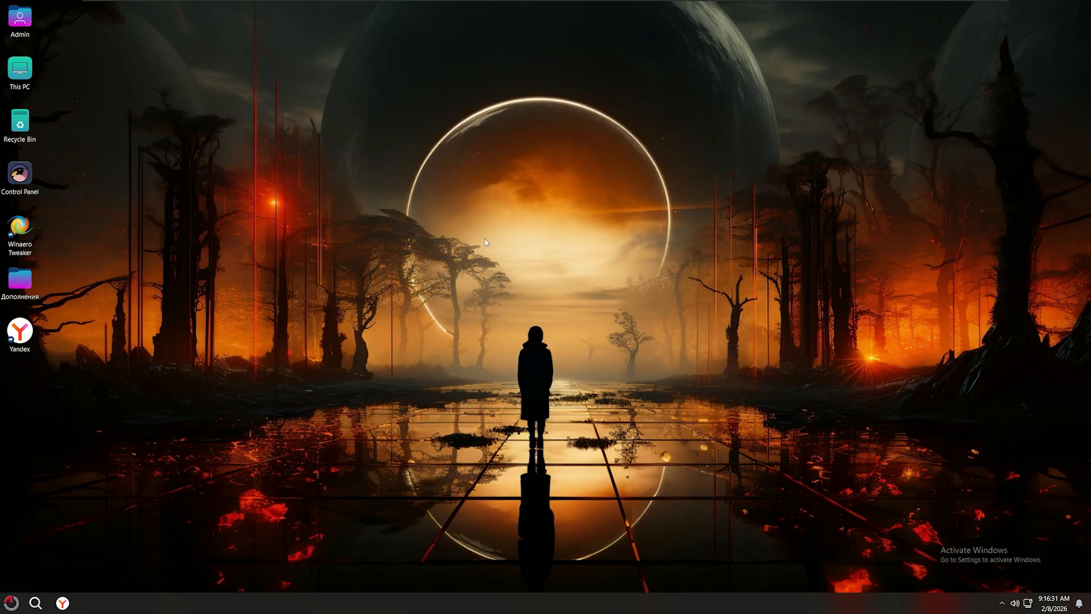
key(super+r)
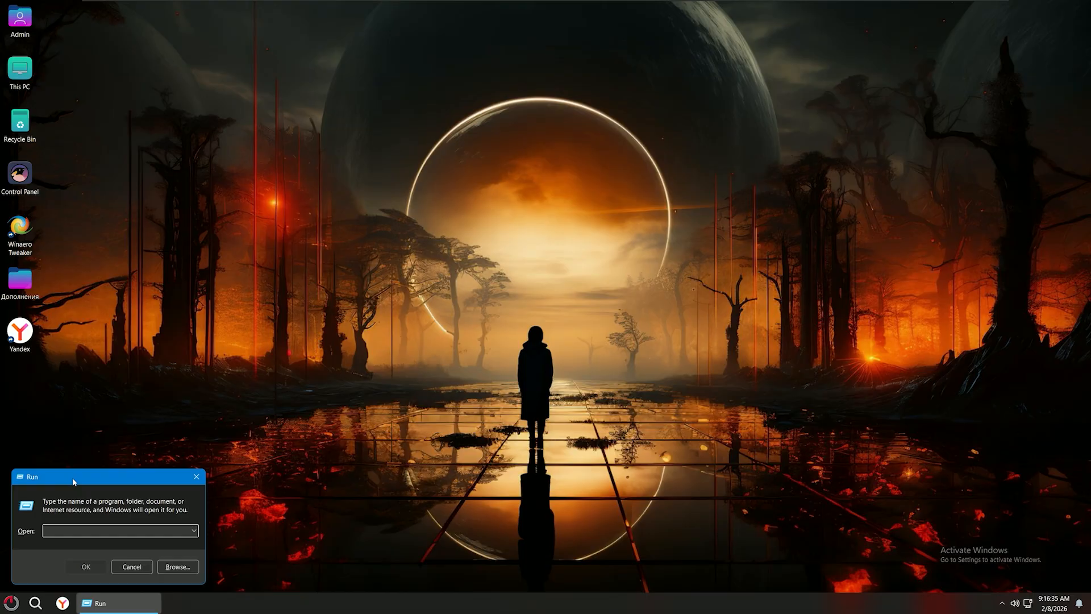
drag(74, 479, 287, 209)
click(406, 210)
- Find the Run dialog through system search, run wf.msc, and show the firewall's Outbound Rules
key(super+s)
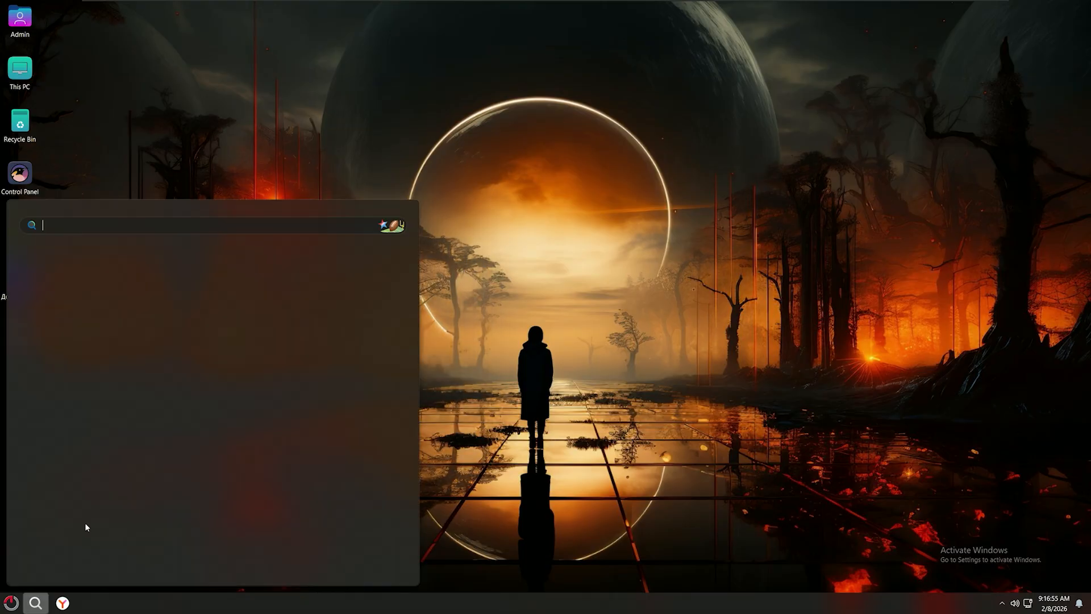
text(run)
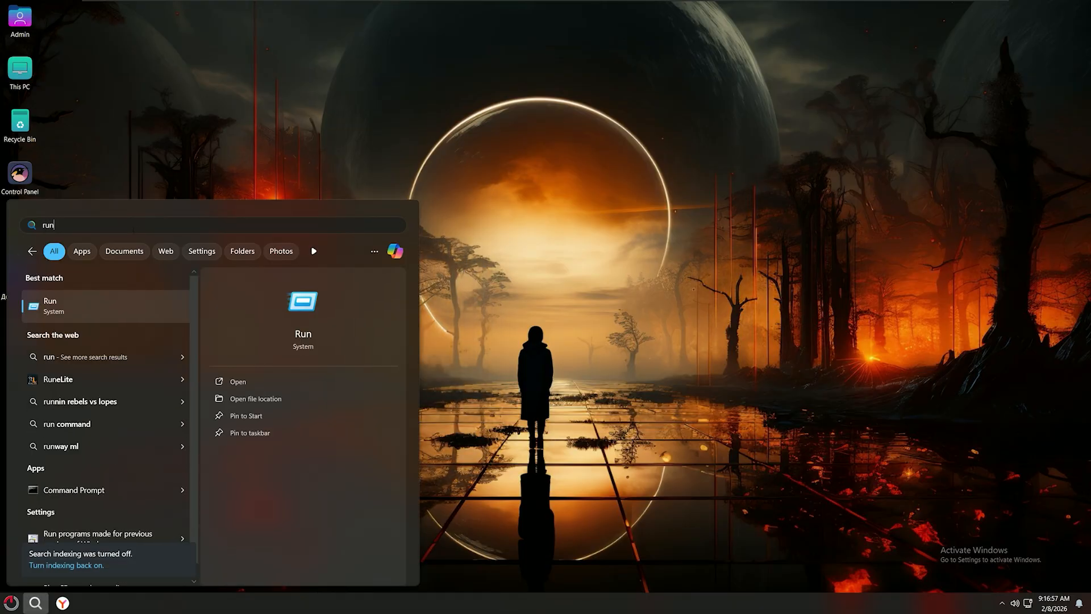
click(116, 308)
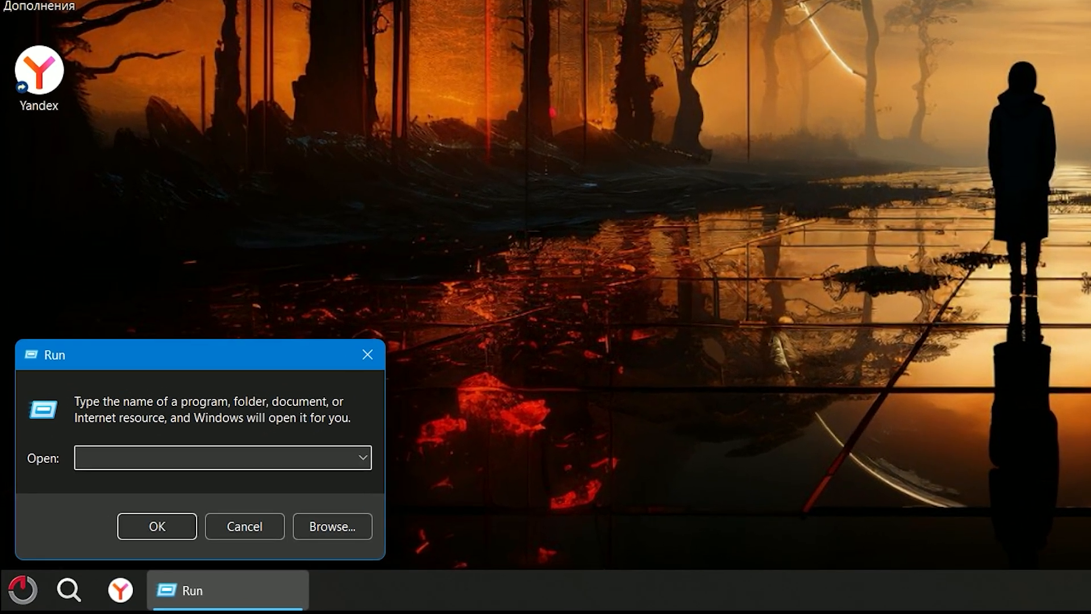
text(wf.msc)
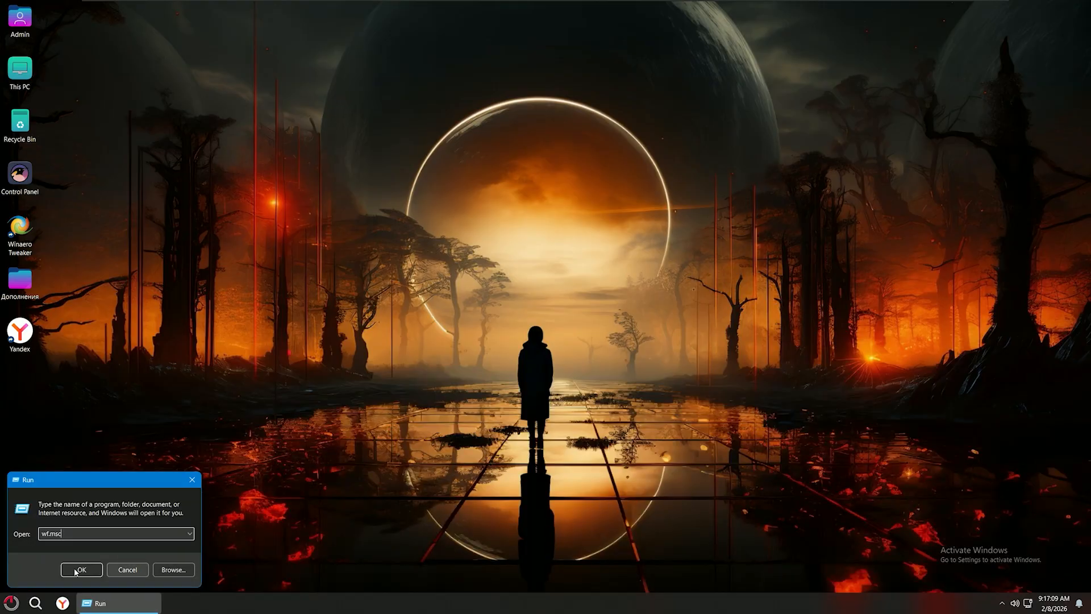
click(75, 570)
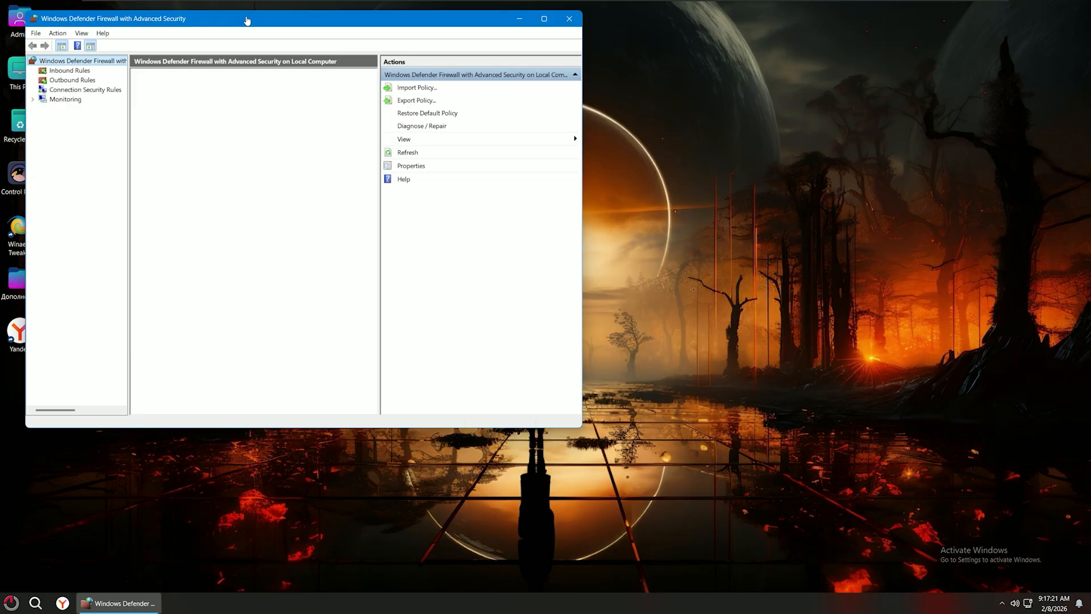
drag(235, 17, 400, 62)
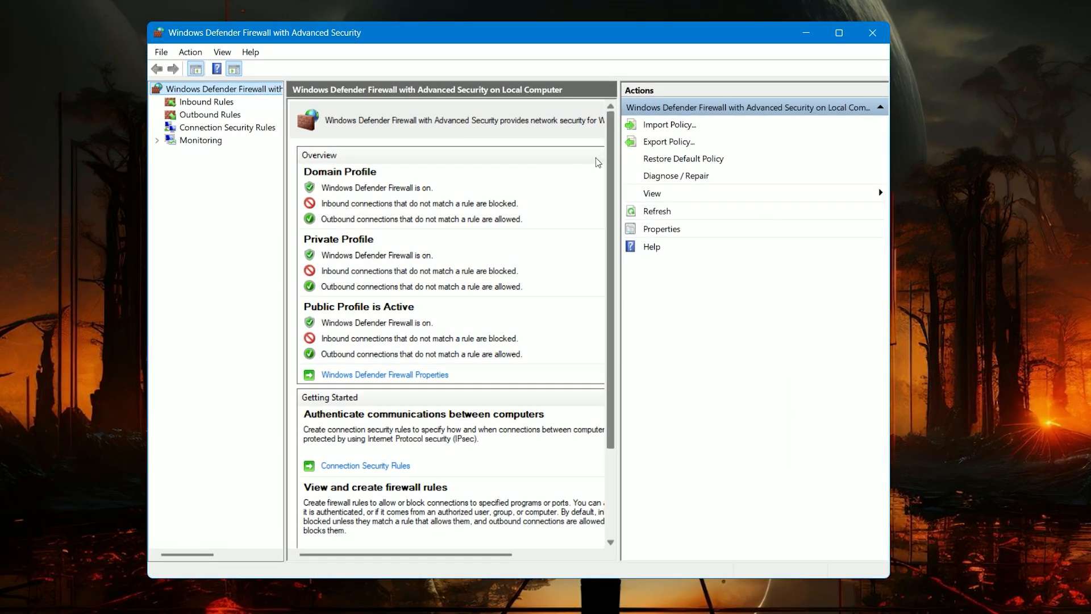
click(200, 116)
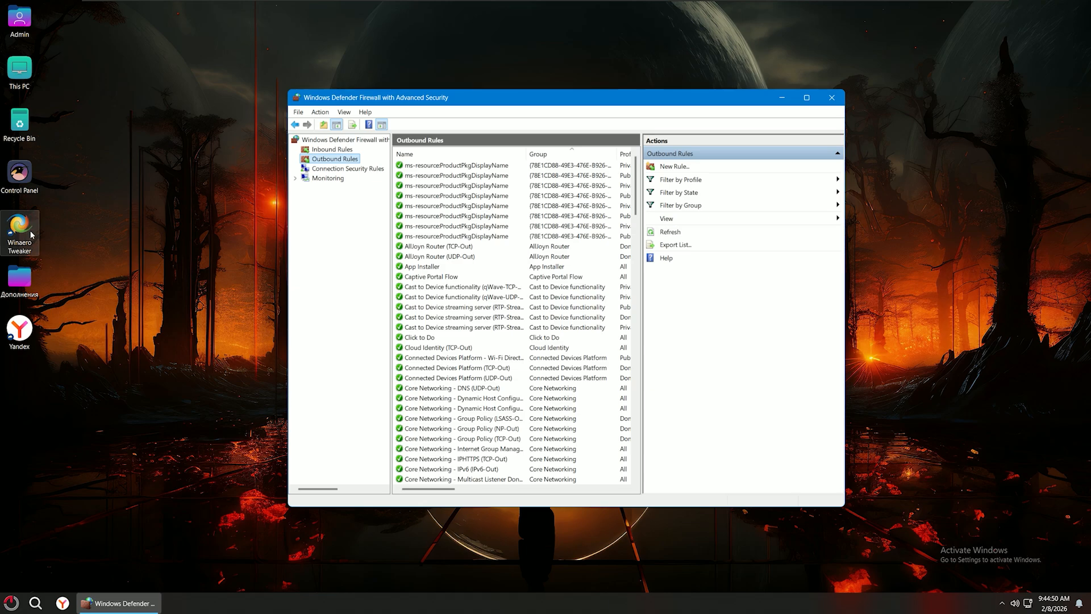
- Launch Winaero Tweaker and open its Settings dialog, placing it clear of the system information
double_click(32, 234)
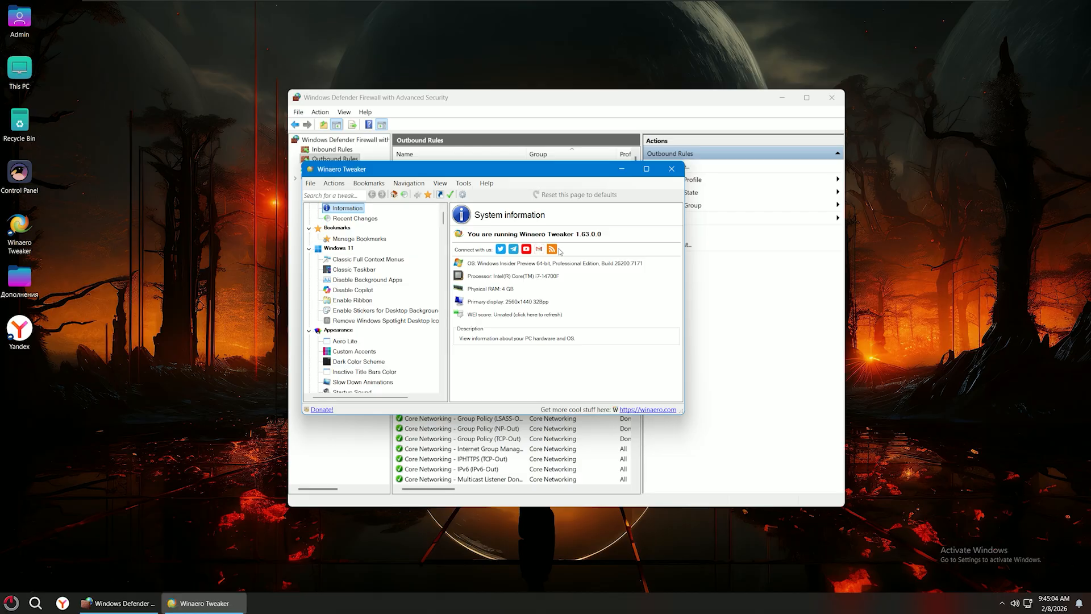
click(463, 183)
click(487, 183)
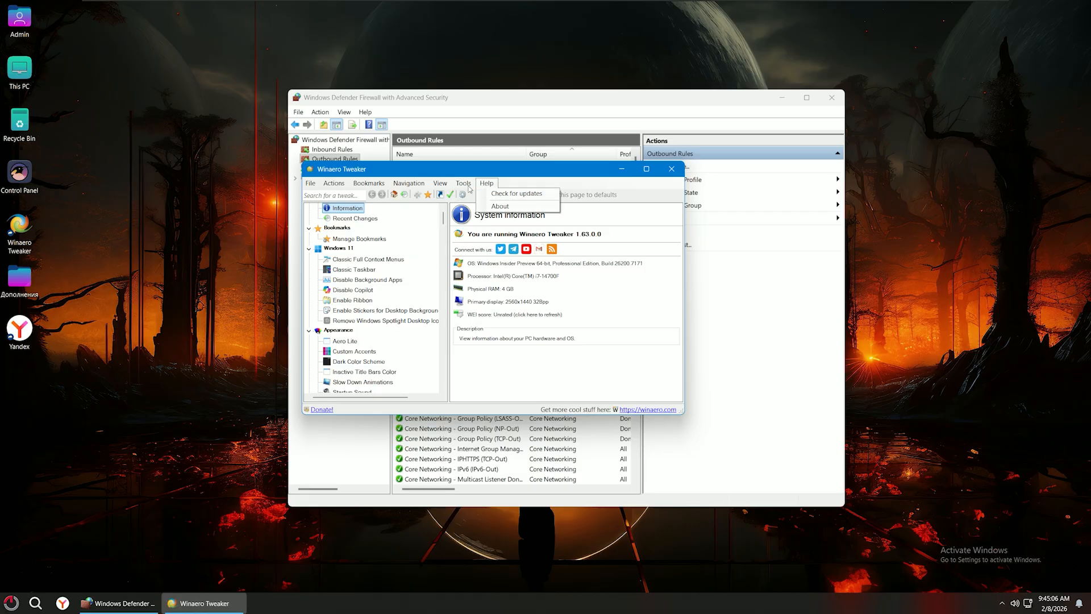
mouse_move(468, 186)
click(464, 216)
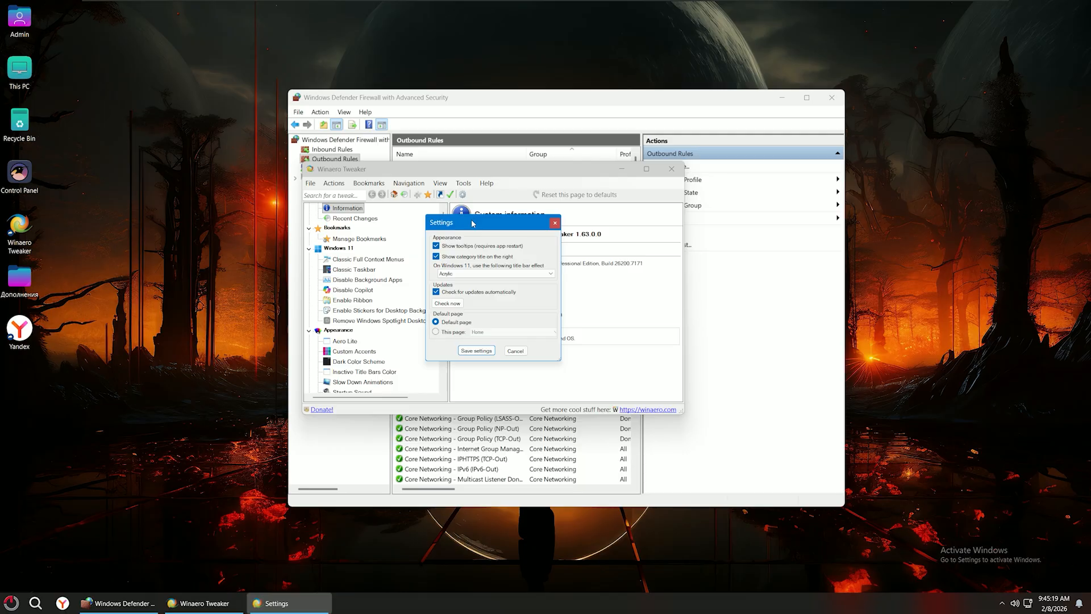
drag(472, 223, 544, 227)
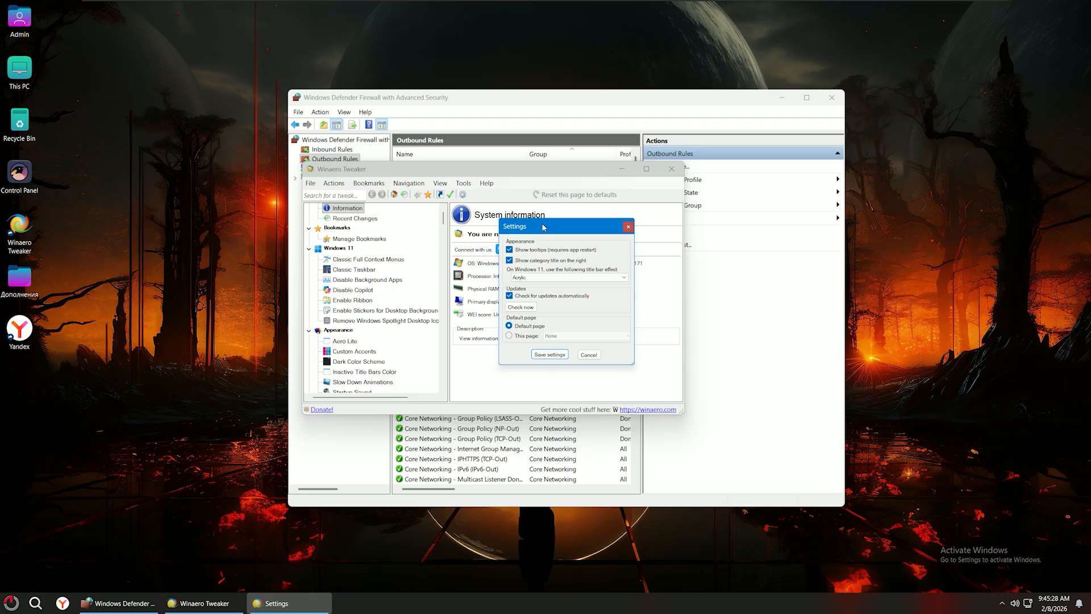
drag(544, 226, 605, 231)
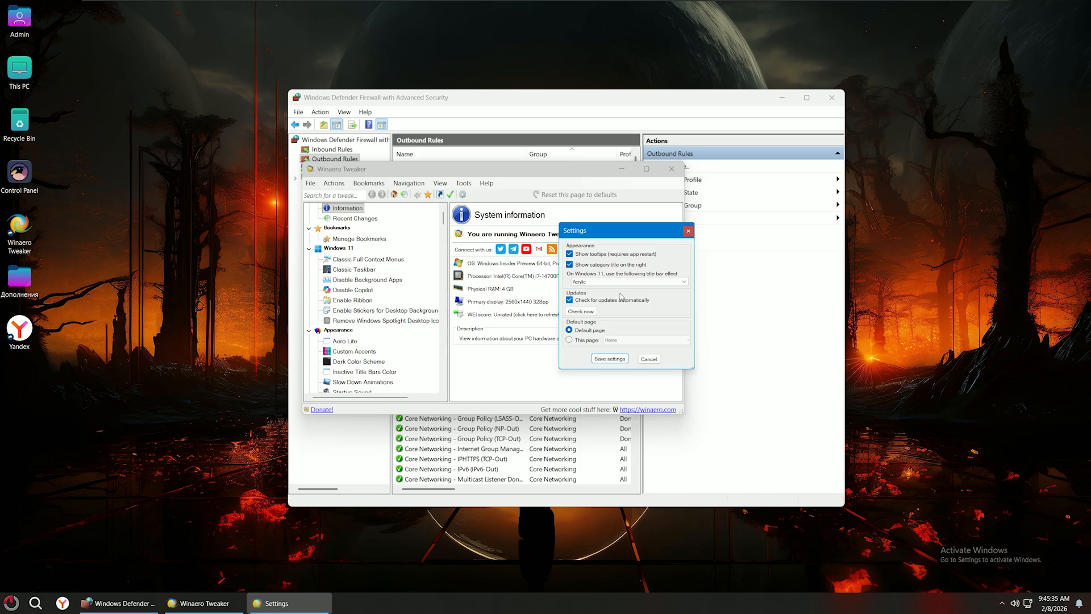
- Check Winaero Tweaker for updates, declining the download of version 1.64.2.0, and close the program
click(591, 312)
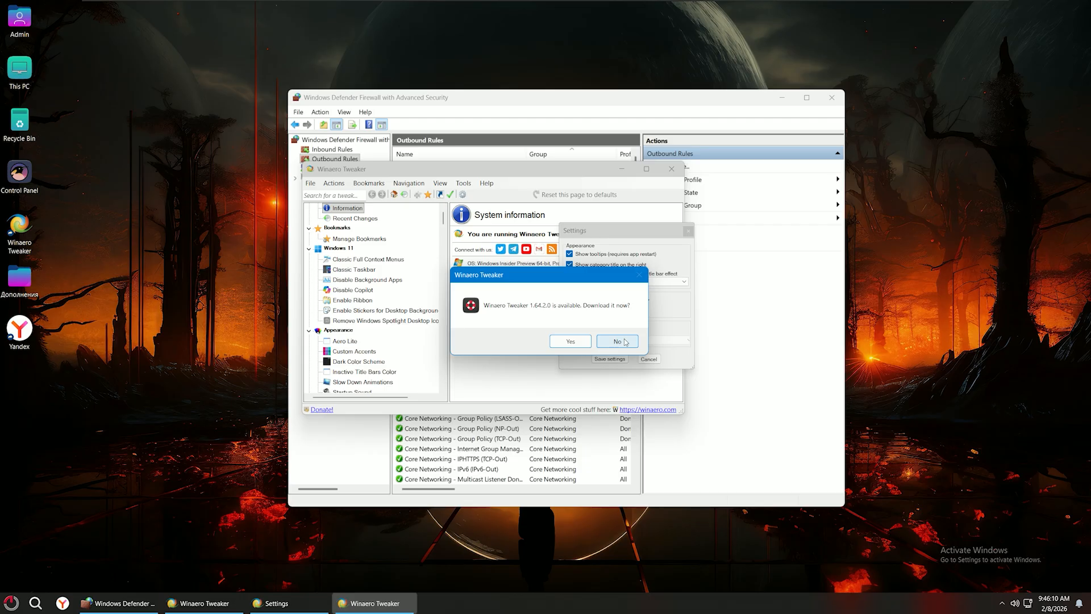
click(626, 342)
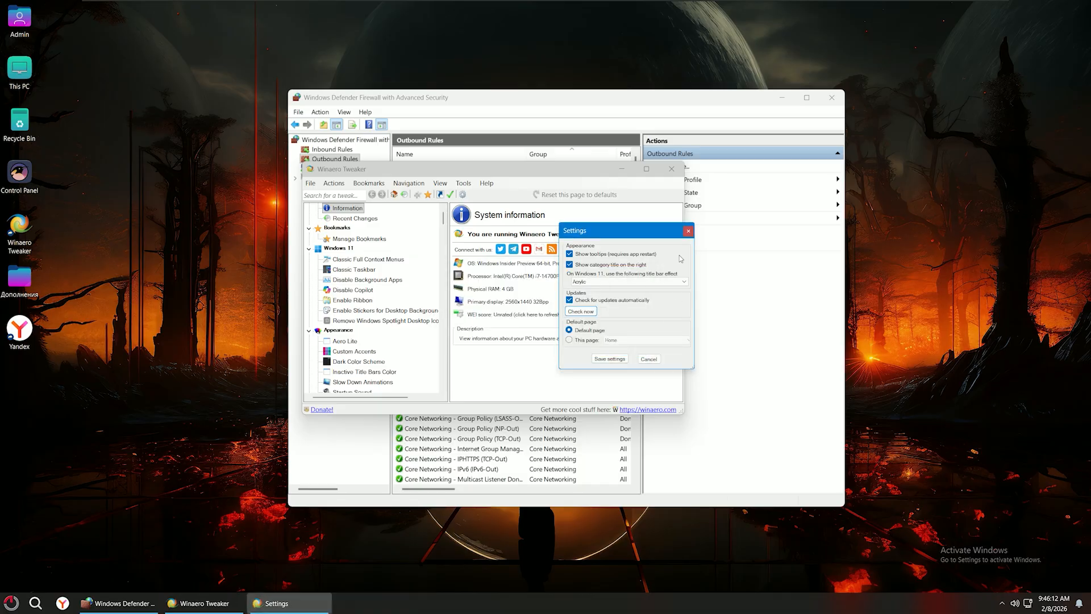
click(688, 230)
click(676, 174)
drag(430, 98, 409, 90)
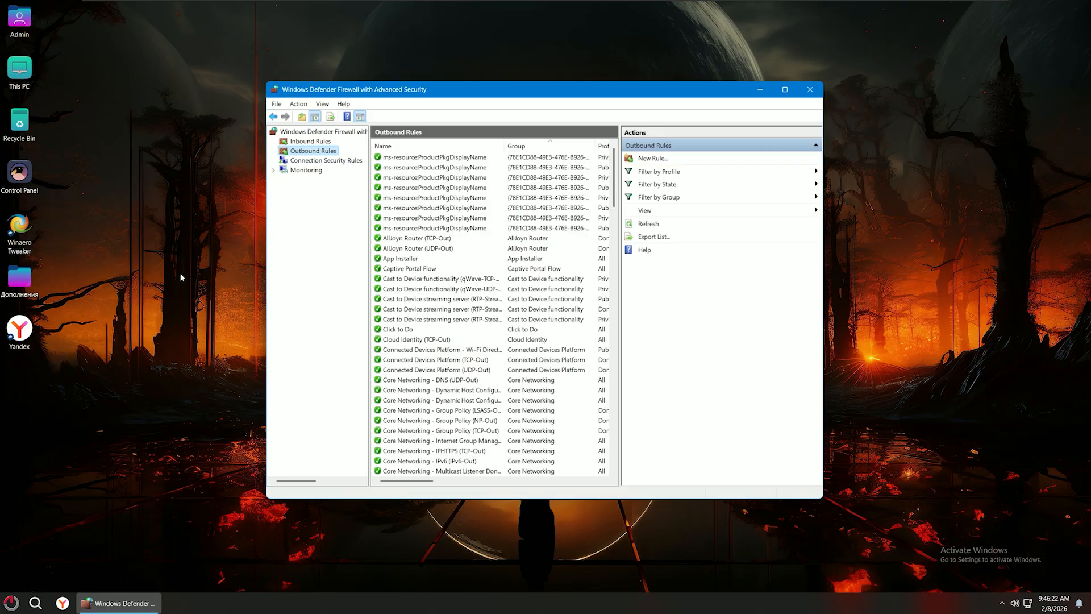
- Open the file location of the Winaero Tweaker desktop shortcut and select the folder's full path, then minimize the folder window
click(207, 216)
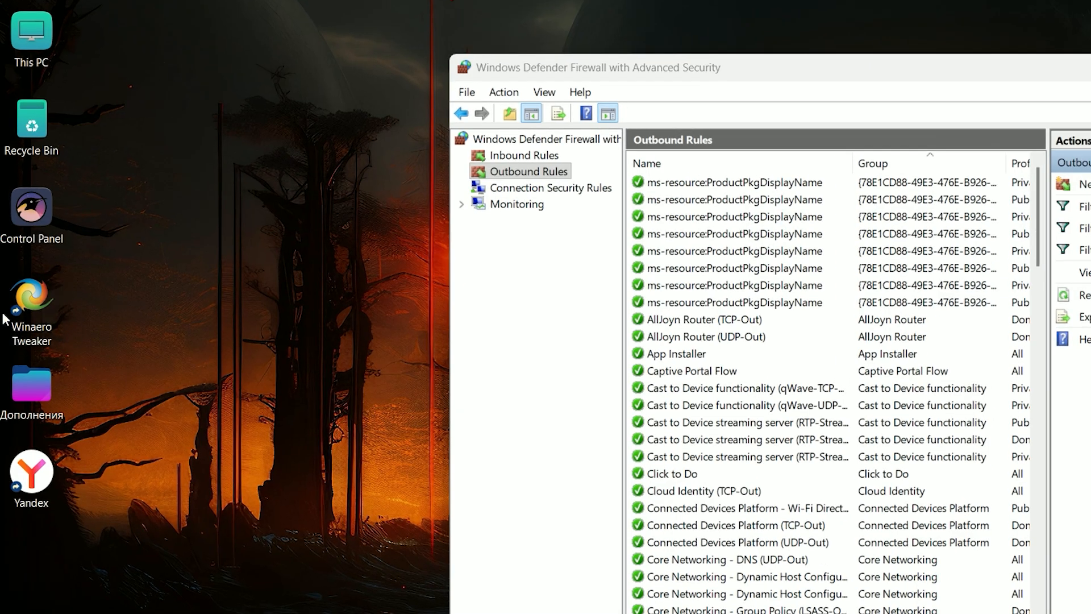
right_click(14, 229)
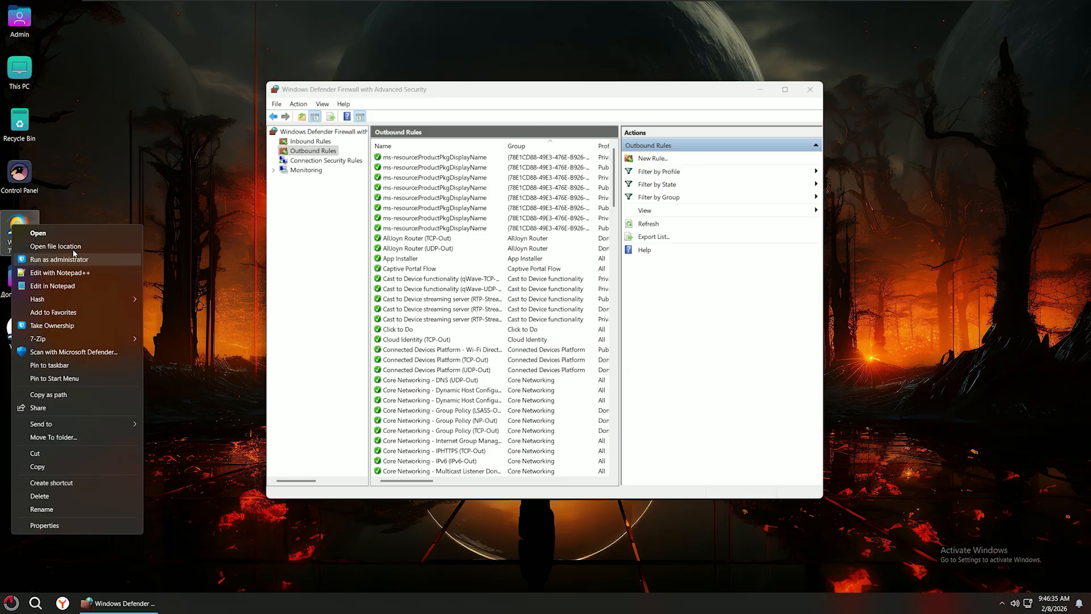
click(56, 246)
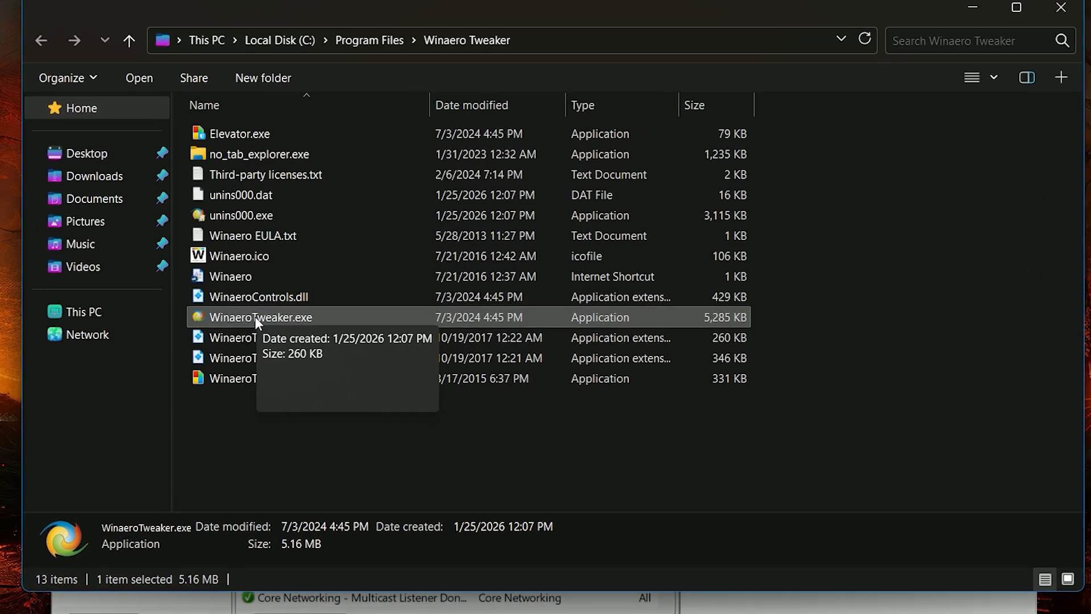
mouse_move(350, 321)
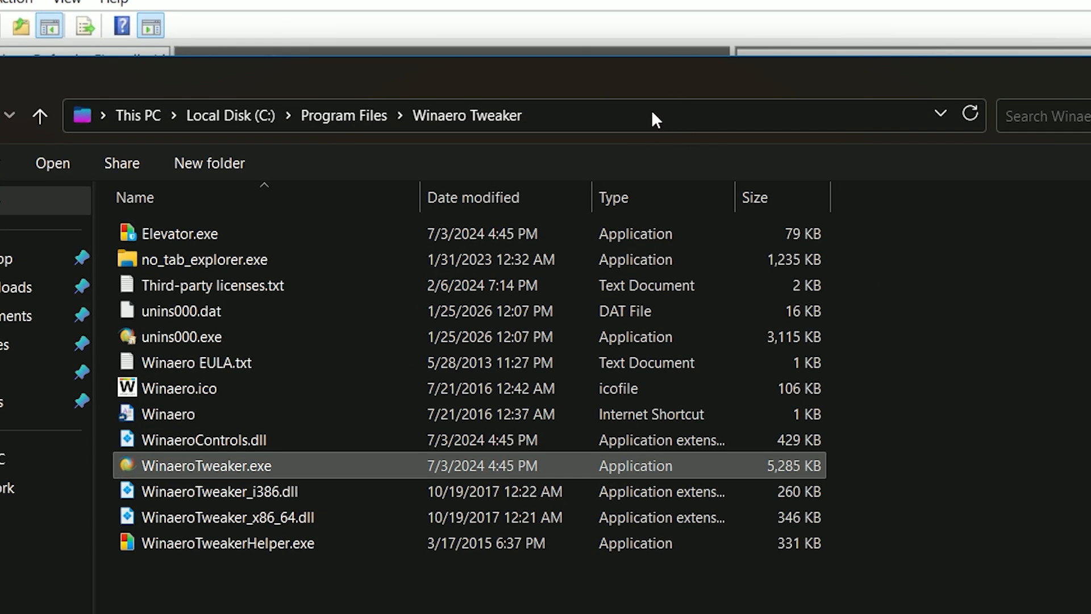
click(667, 117)
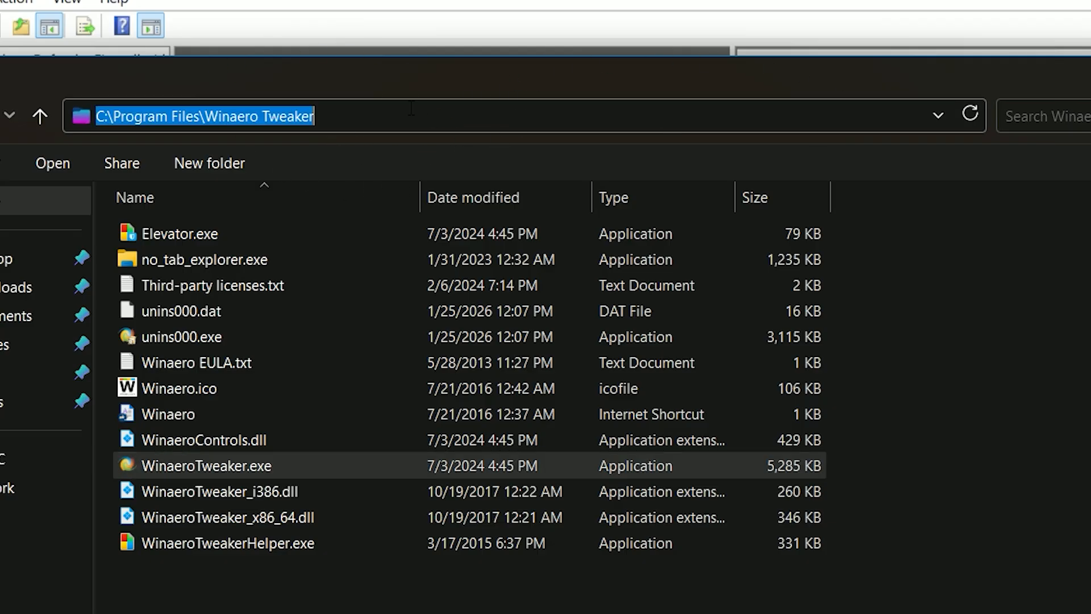
click(355, 119)
key(ctrl+a)
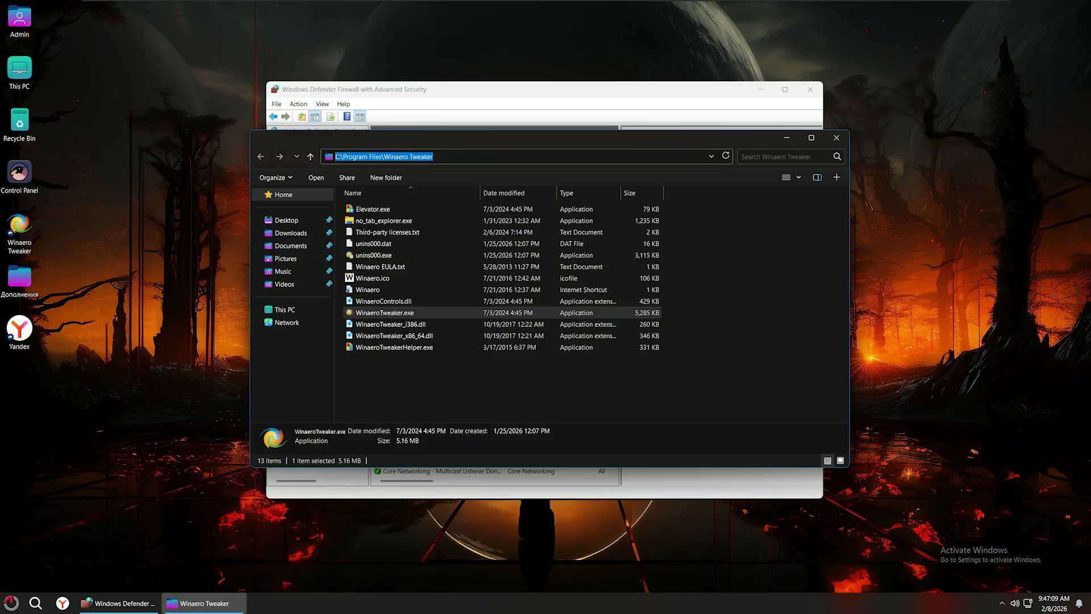
click(785, 138)
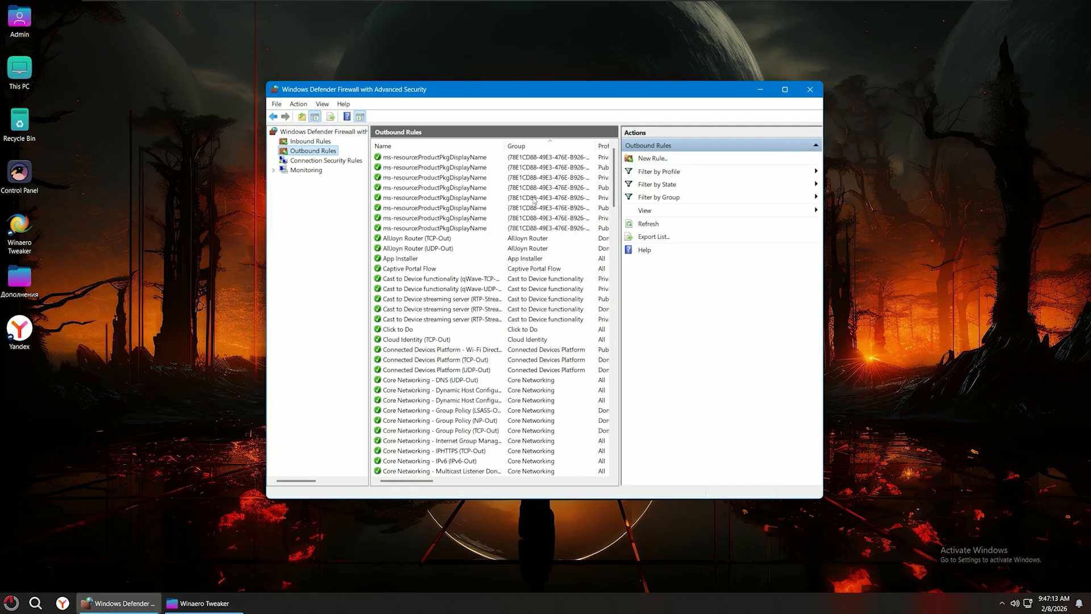
- Start a new outbound firewall rule of type Program and continue to the program selection
click(657, 161)
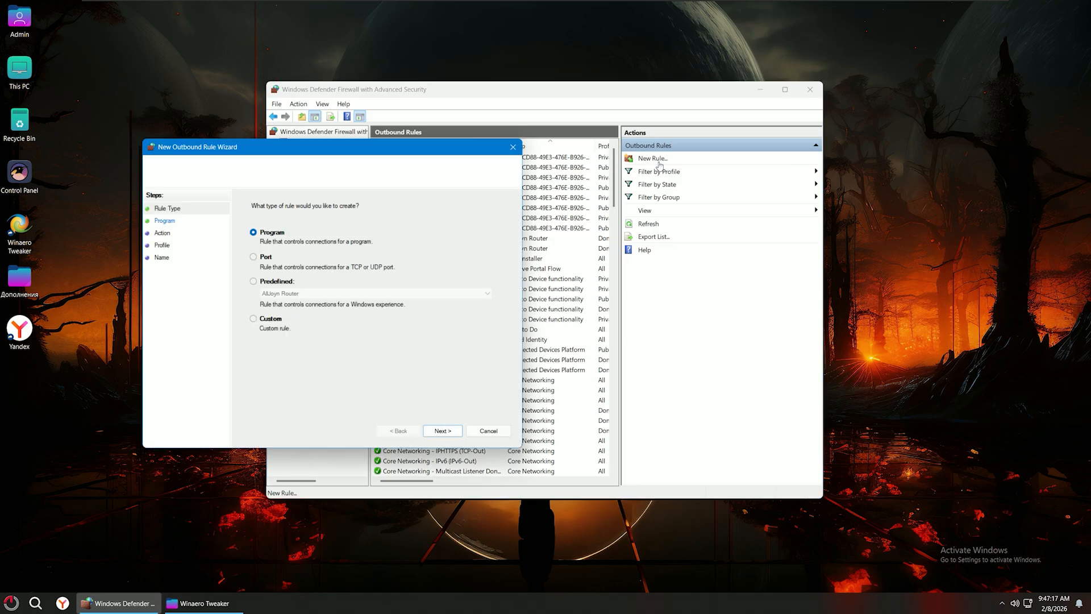
drag(445, 170, 474, 130)
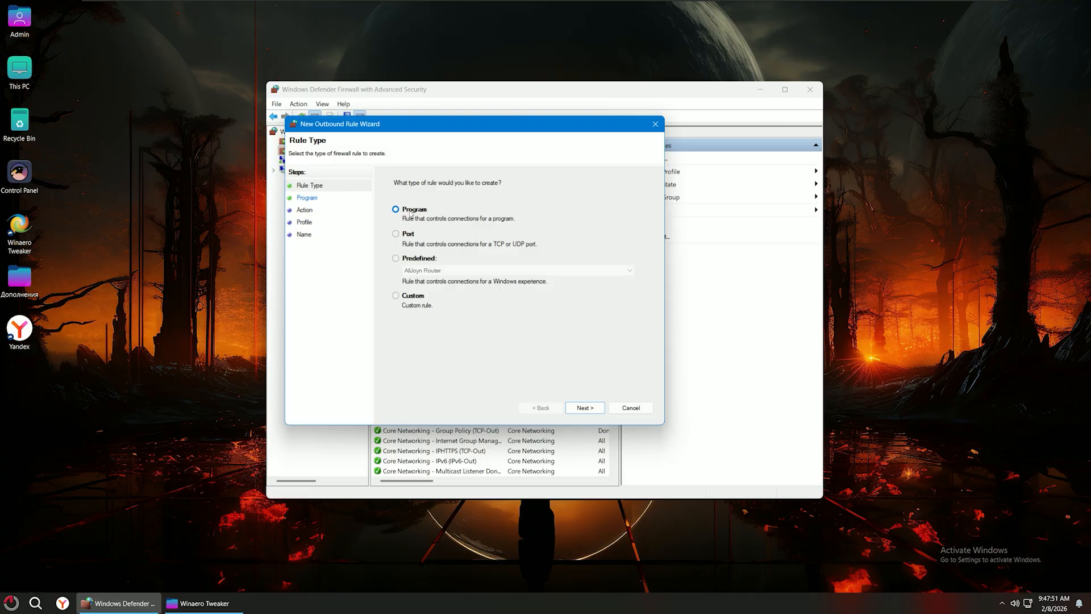
click(594, 407)
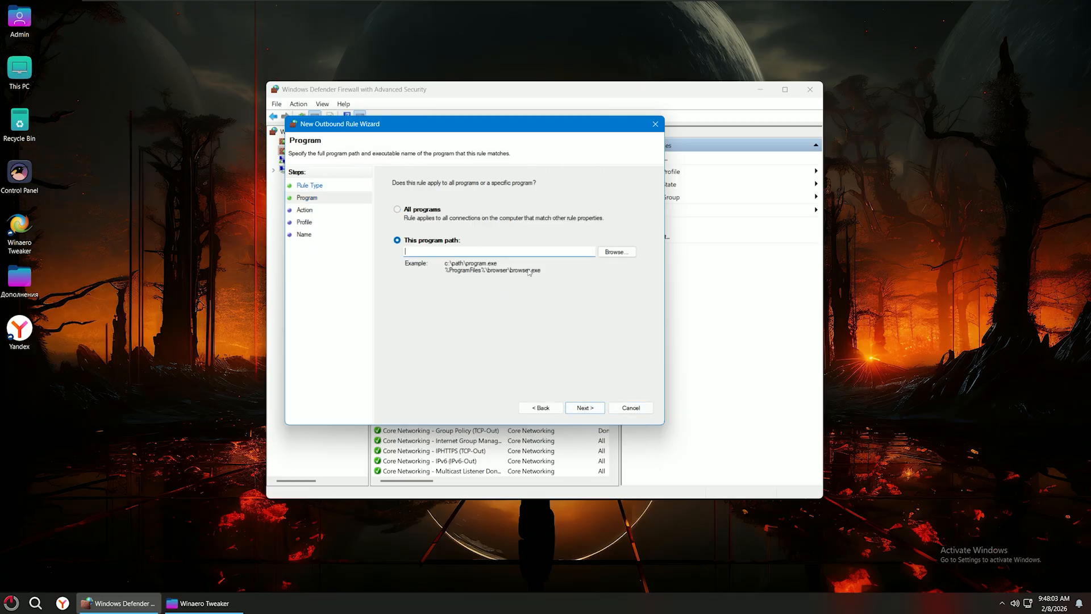
- Browse for the rule's program file in the folder C:\Program Files\Winaero Tweaker
click(520, 252)
click(611, 256)
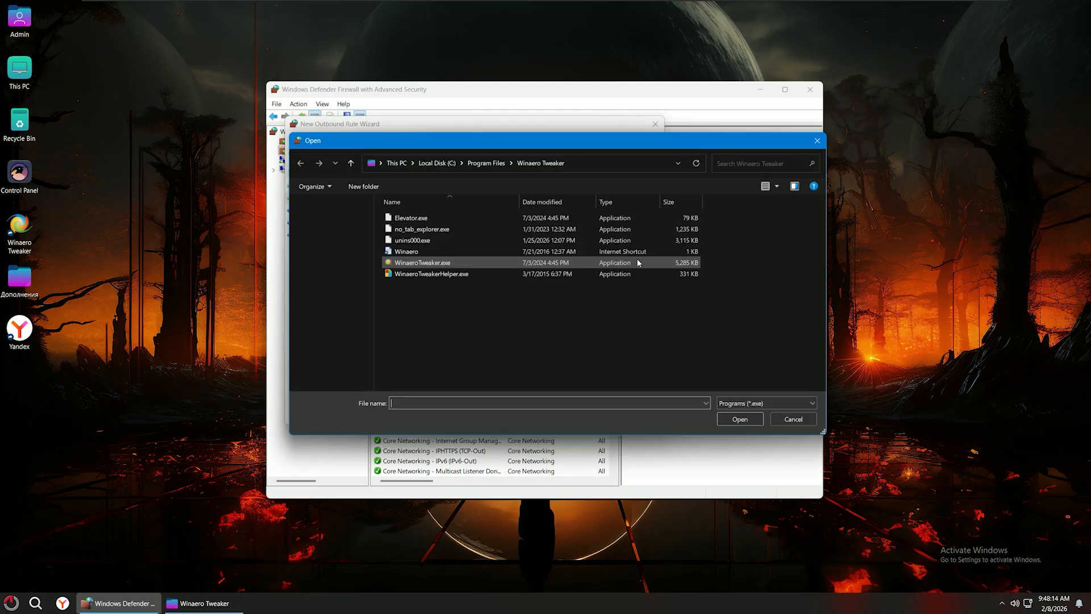
click(608, 166)
click(554, 330)
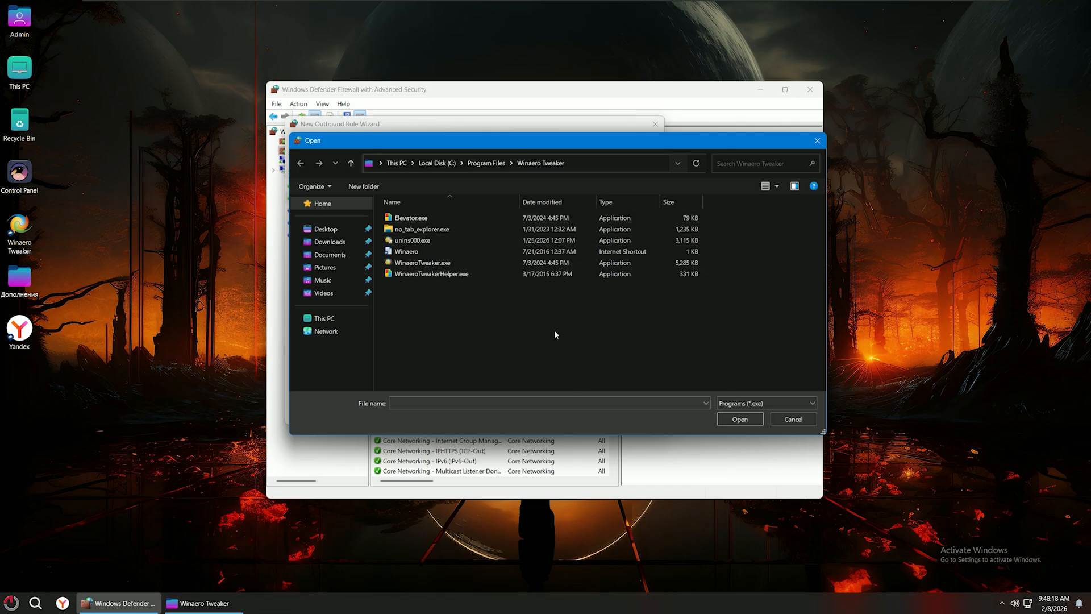
click(611, 164)
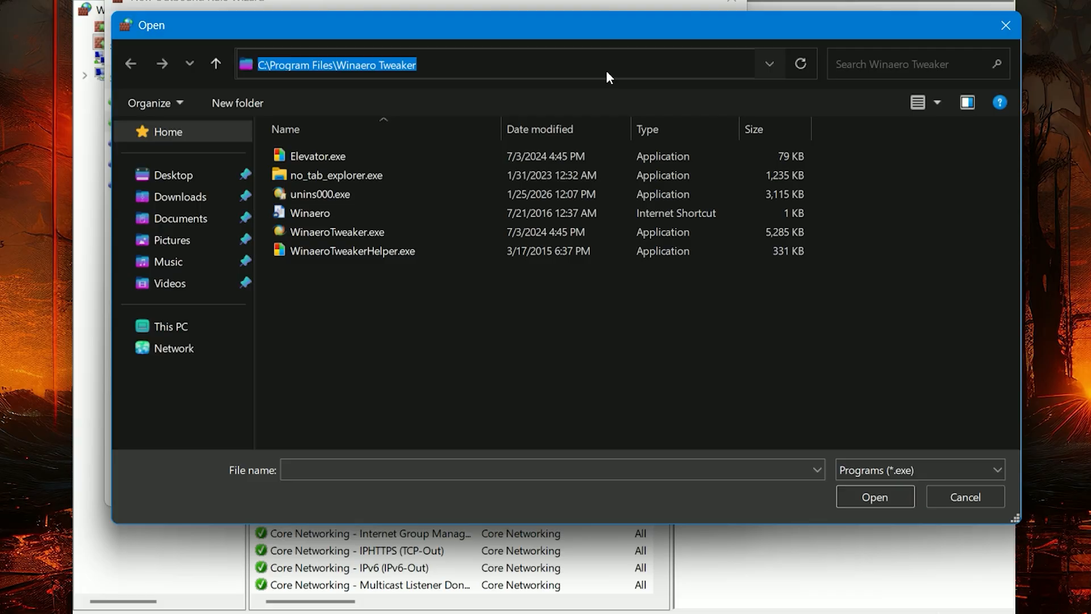
click(608, 67)
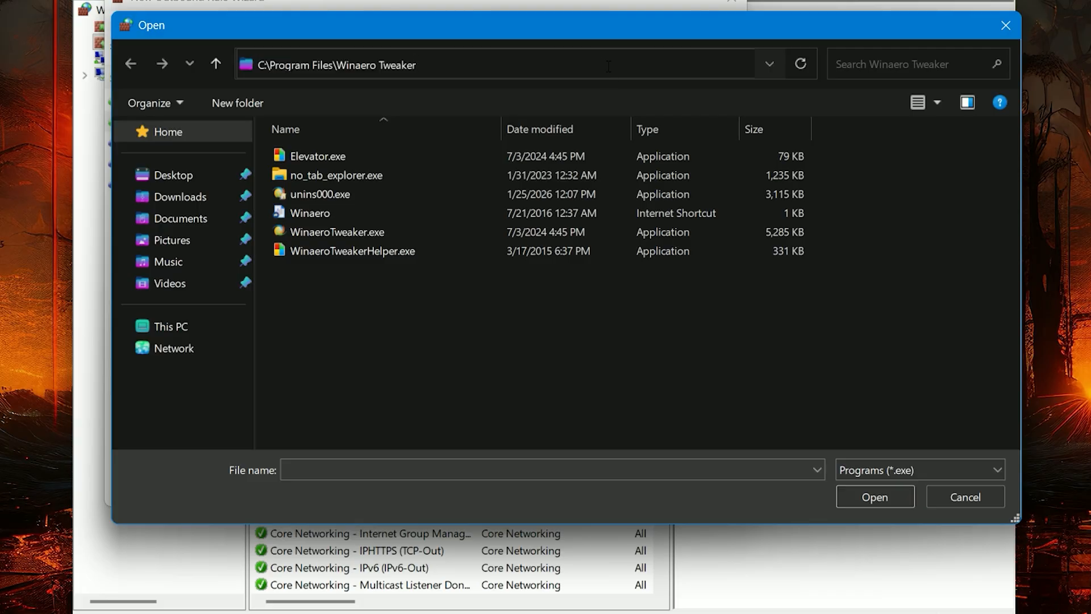
key(Return)
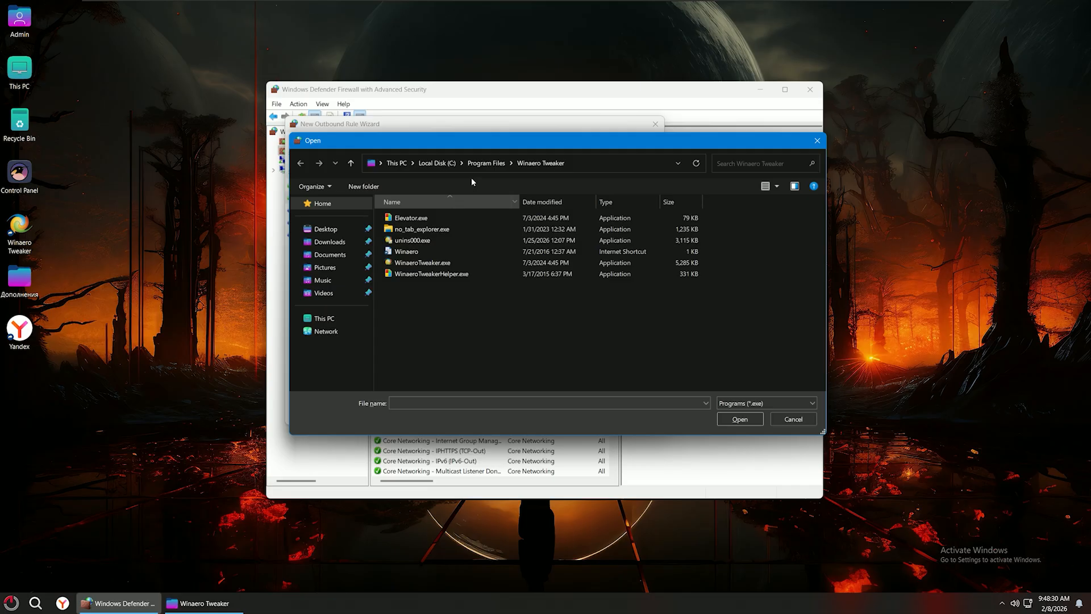
- Choose WinaeroTweaker.exe as the rule's program path and continue to the rule's action settings
drag(471, 145, 490, 149)
drag(583, 151, 573, 153)
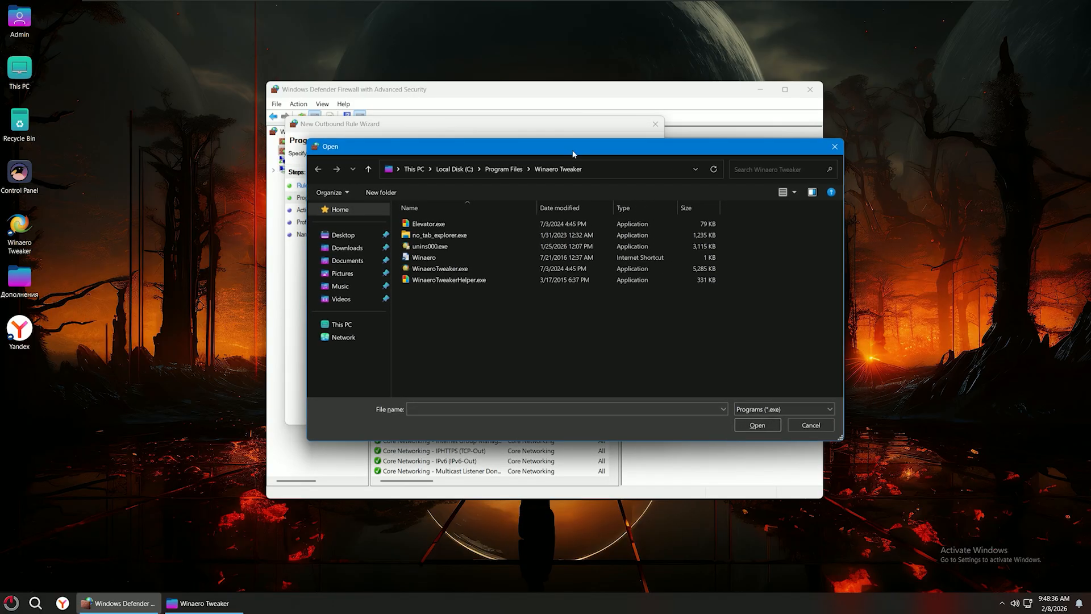
click(449, 269)
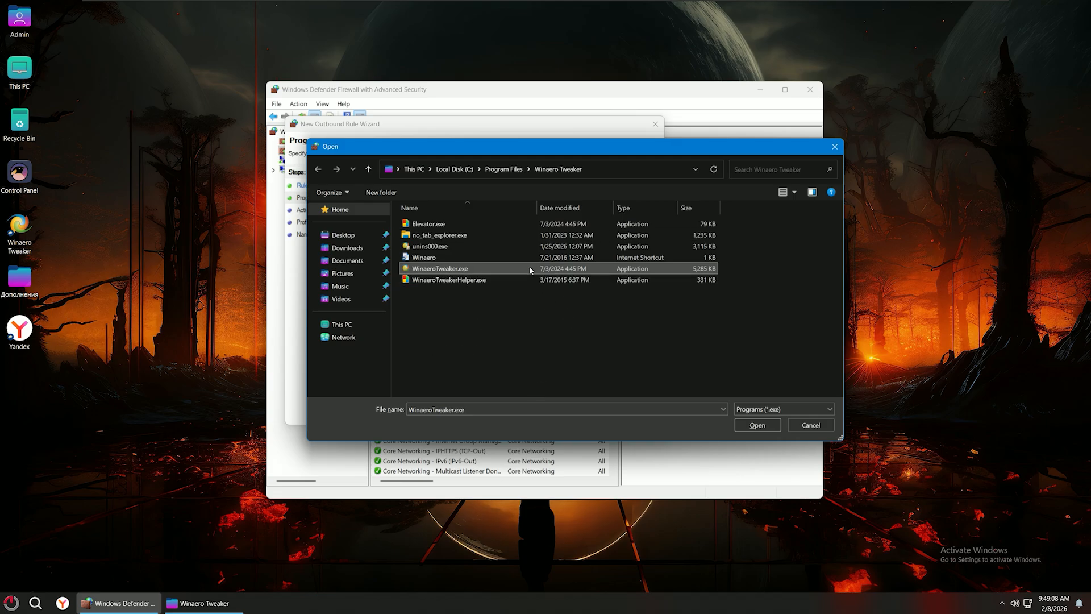
click(757, 425)
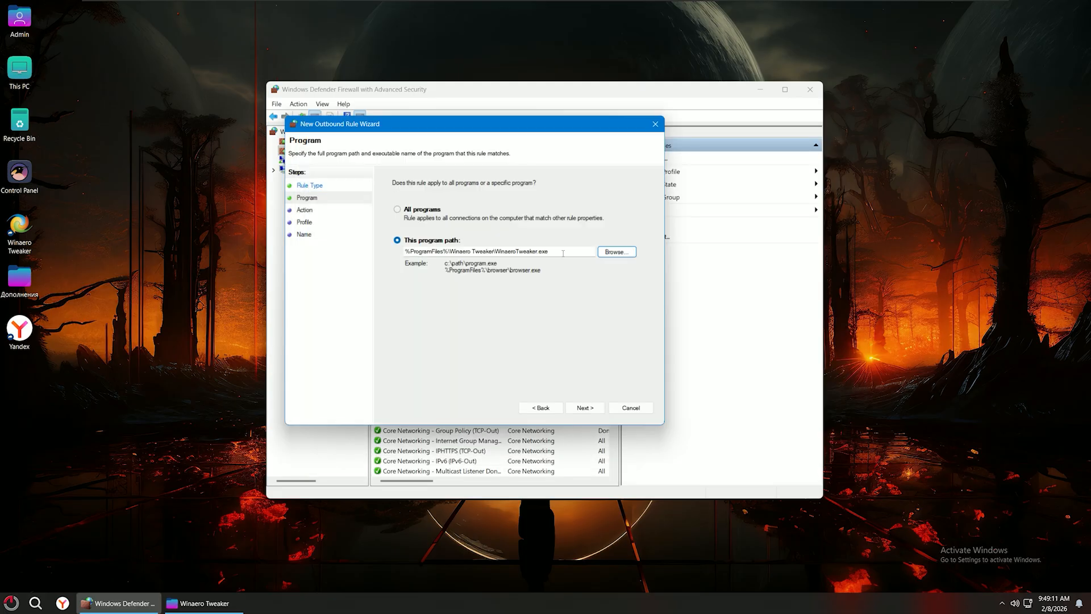
drag(549, 251, 405, 252)
click(572, 251)
click(586, 408)
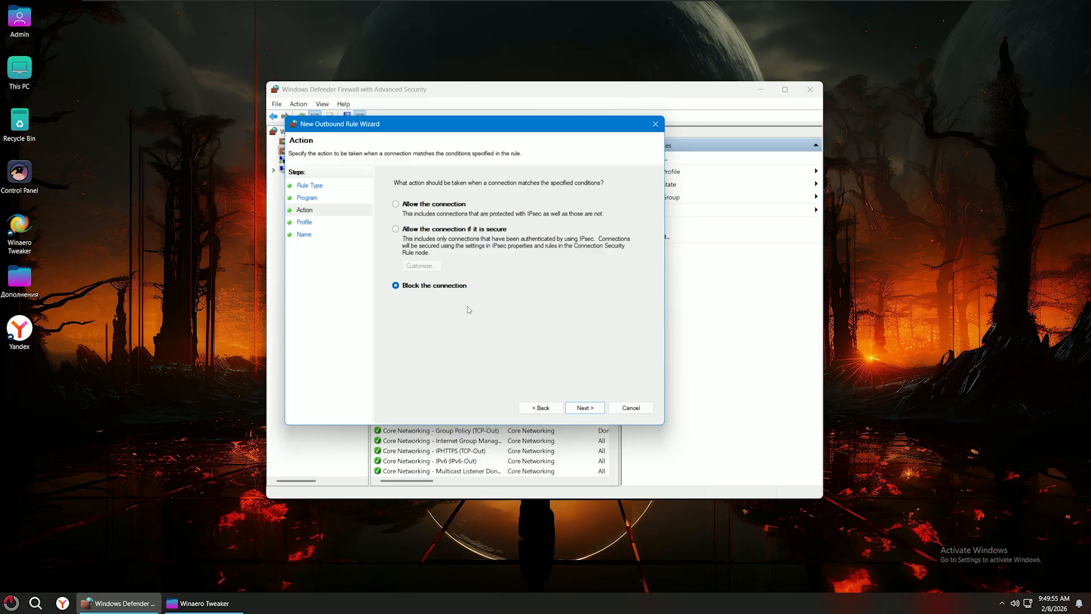
- Block the connection for the Domain, Private and Public profiles, and finish the outbound rule with the name WinAero BLOCK
click(592, 408)
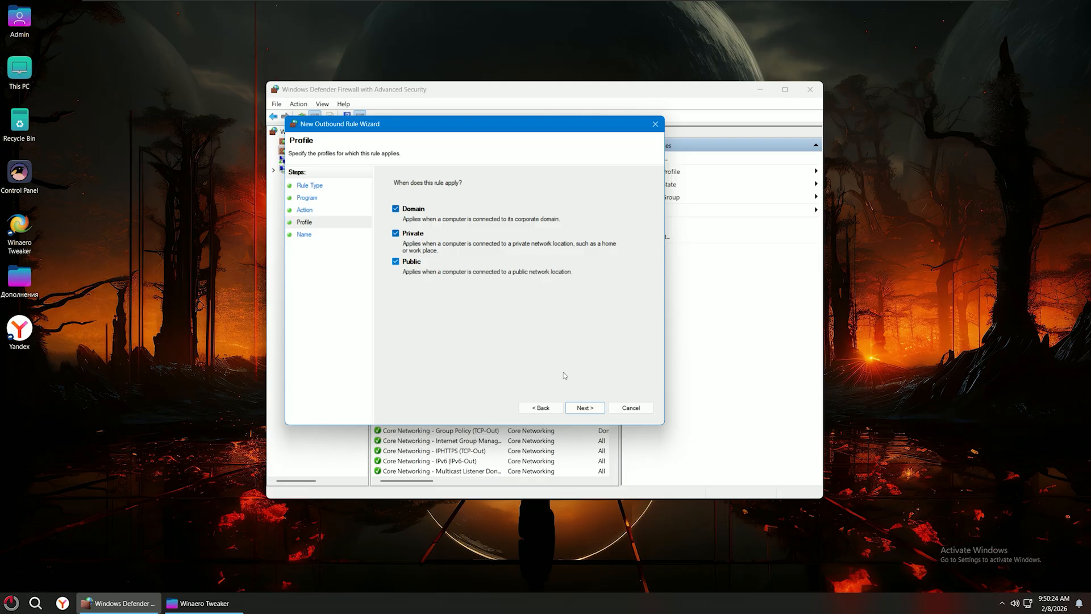
key(Return)
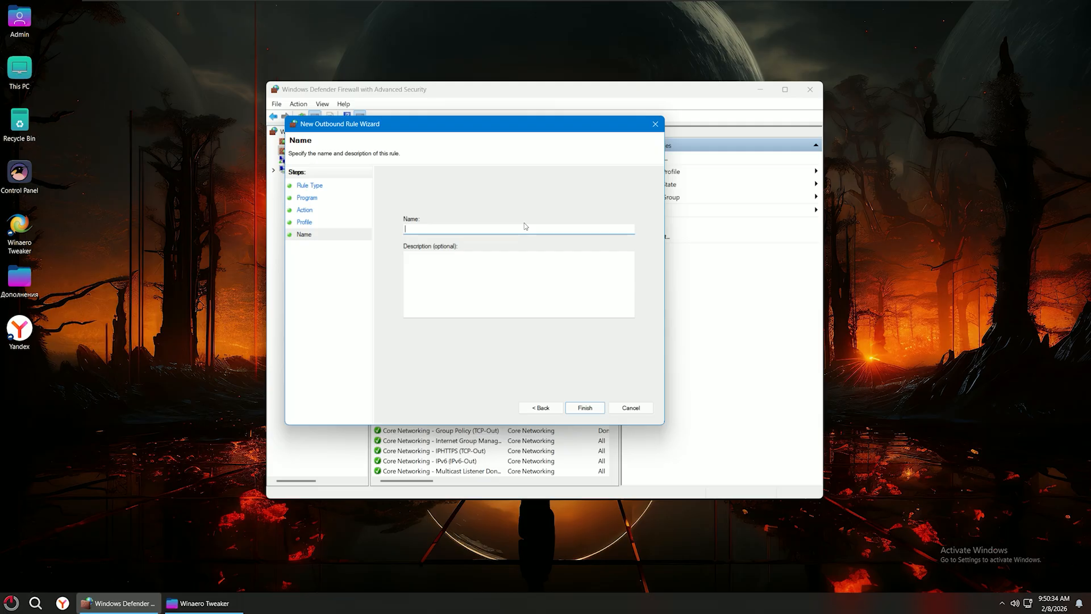
drag(478, 125, 801, 137)
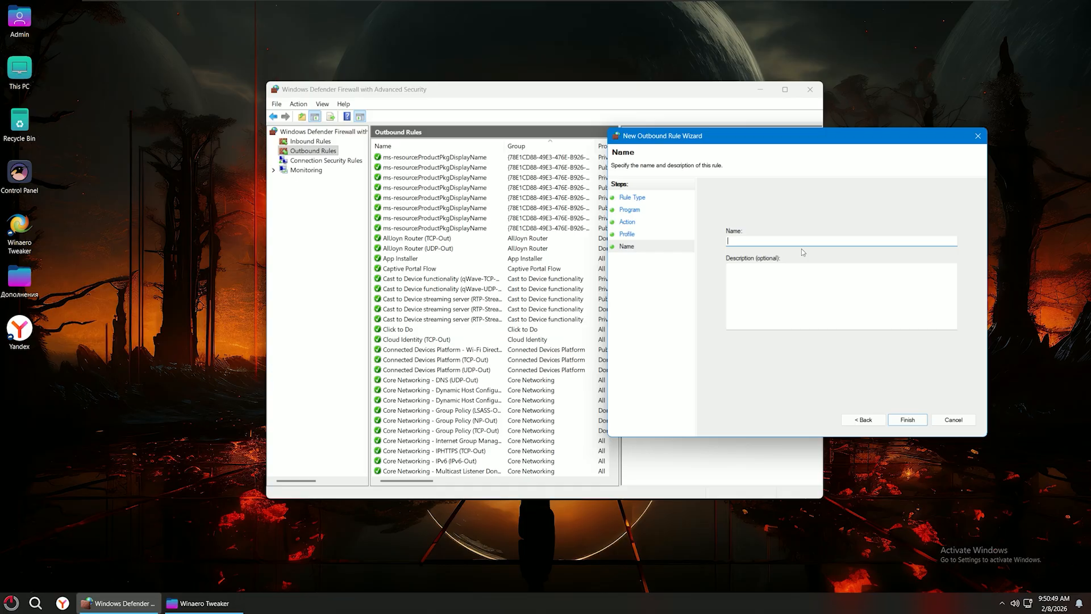
text(WinAero BLOCK)
click(908, 420)
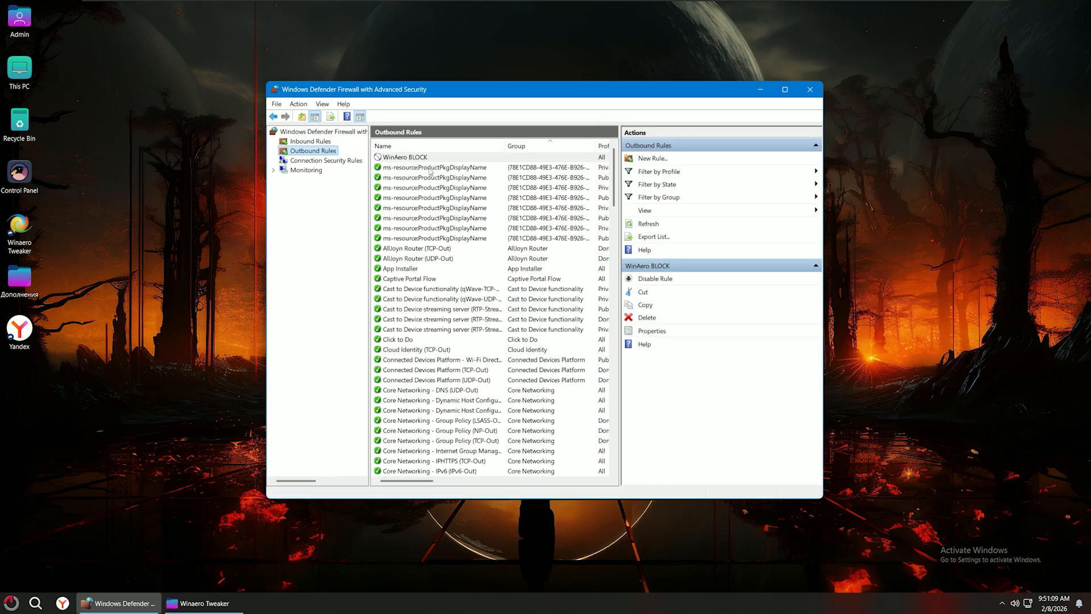
click(420, 162)
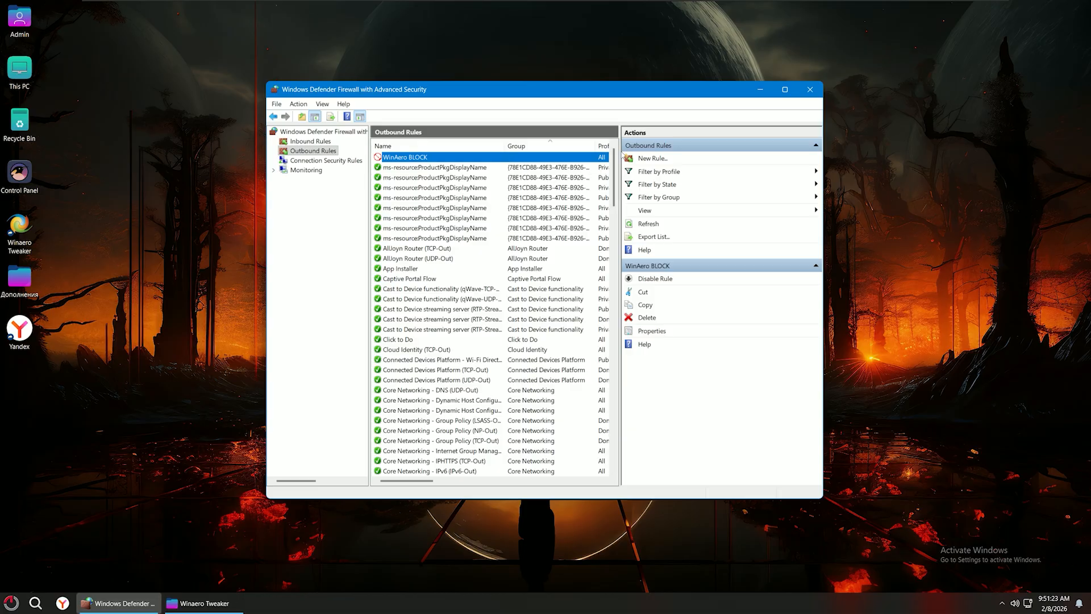
- Minimize the firewall window, launch Winaero Tweaker and test its internet access by checking for updates from its settings
click(755, 91)
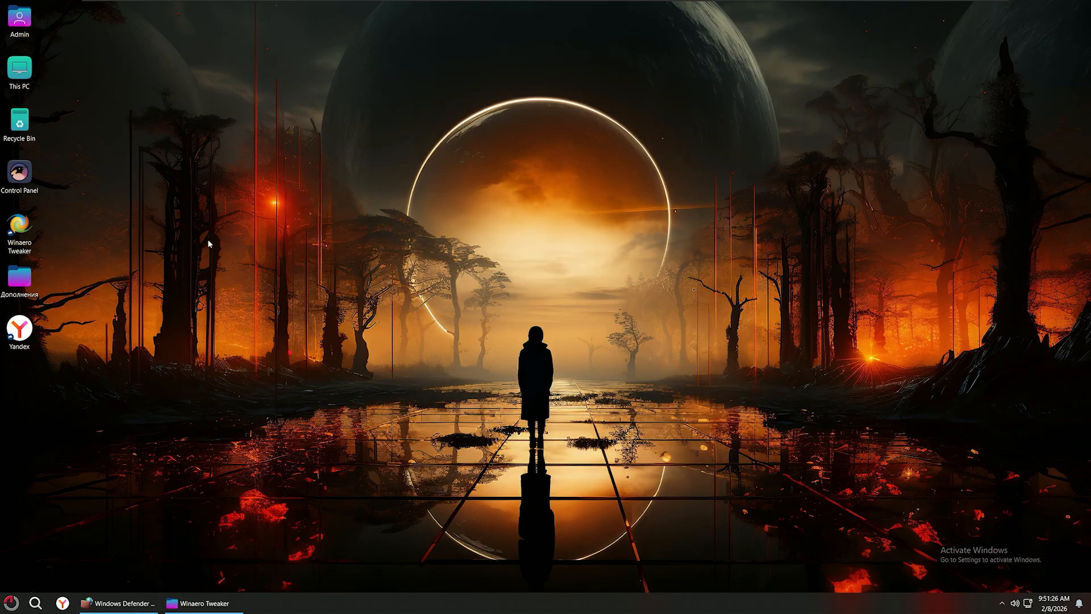
click(19, 233)
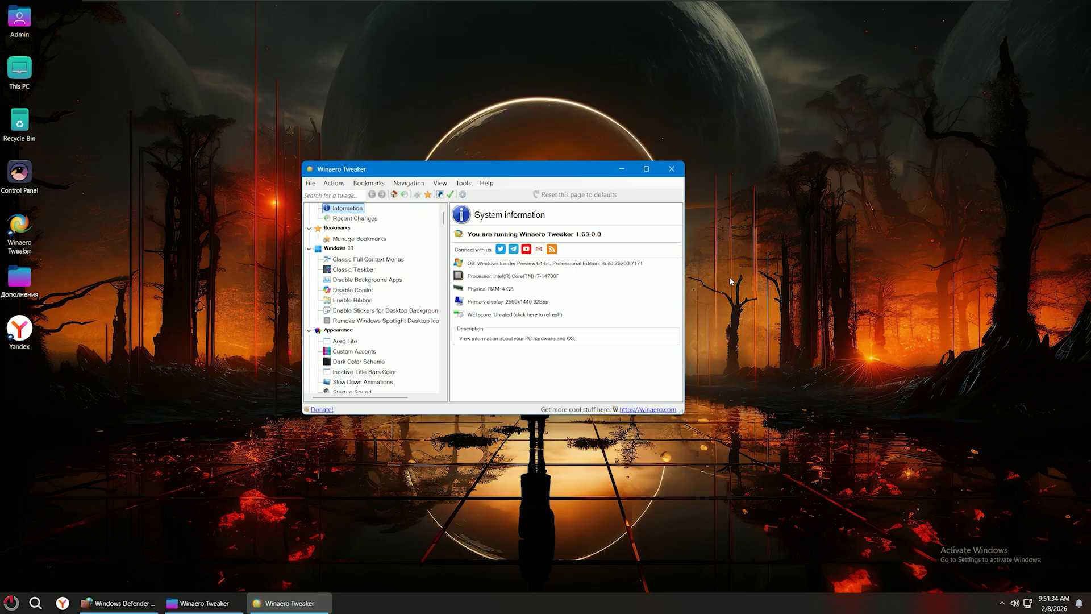
click(464, 183)
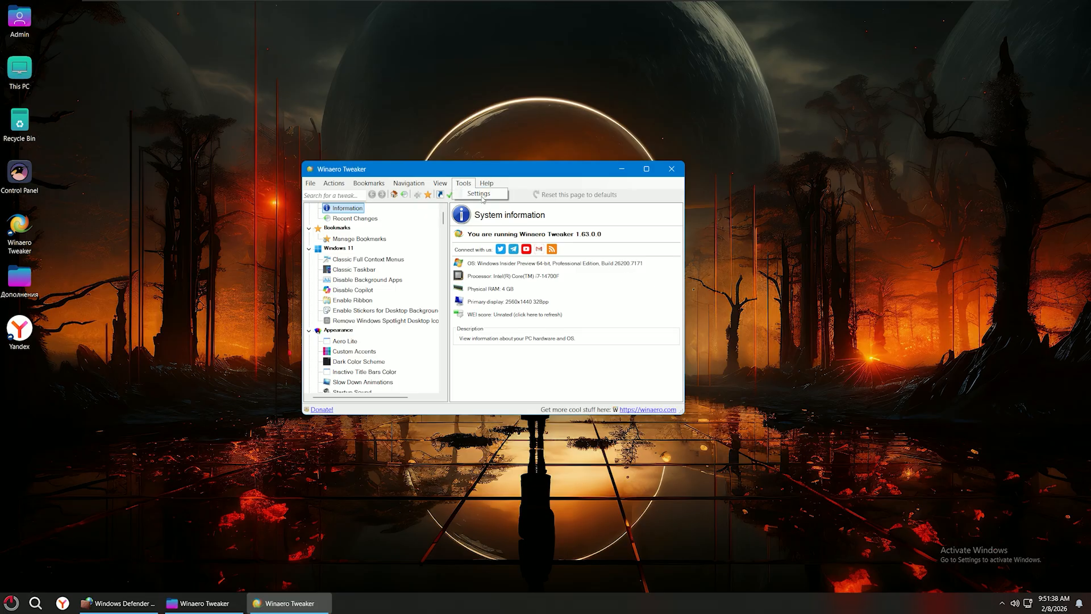
click(483, 199)
drag(481, 230, 749, 232)
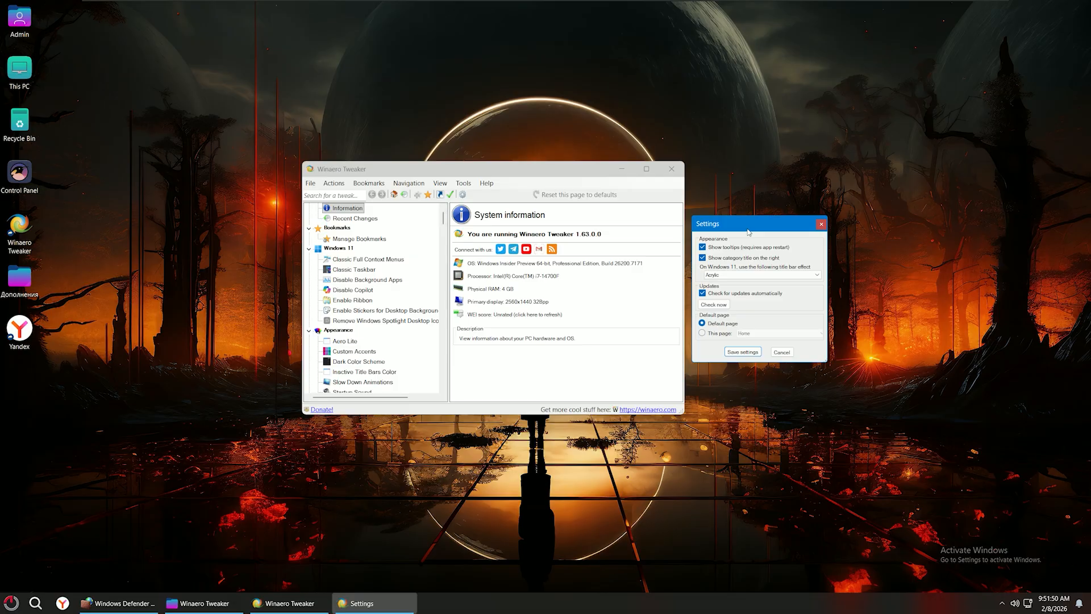
click(714, 304)
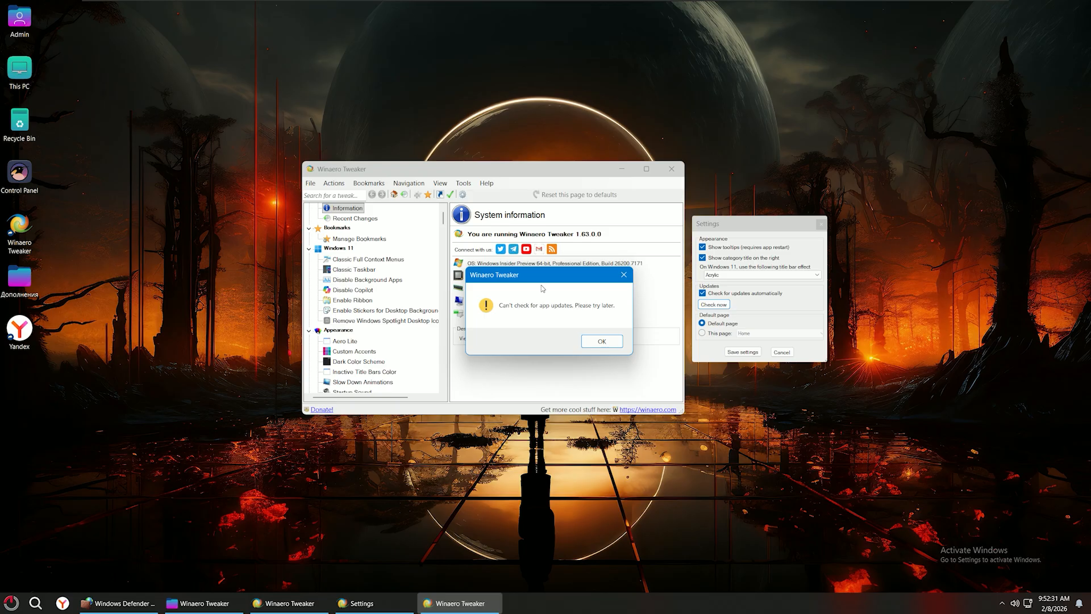
click(612, 343)
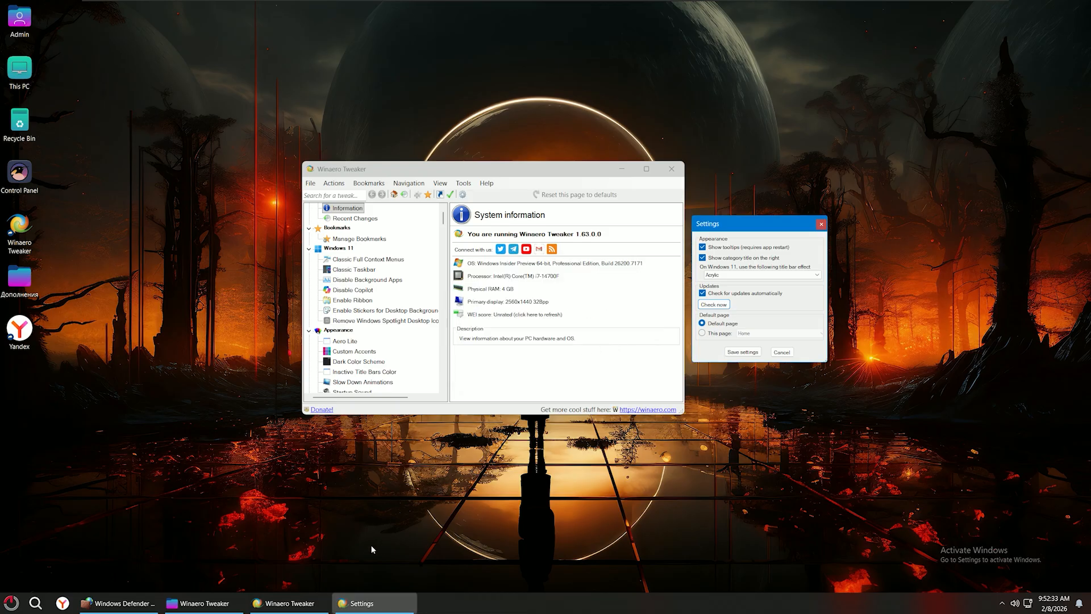
- Switch to Windows Defender Firewall, disable the WinAero BLOCK outbound rule and minimize the firewall window
click(117, 603)
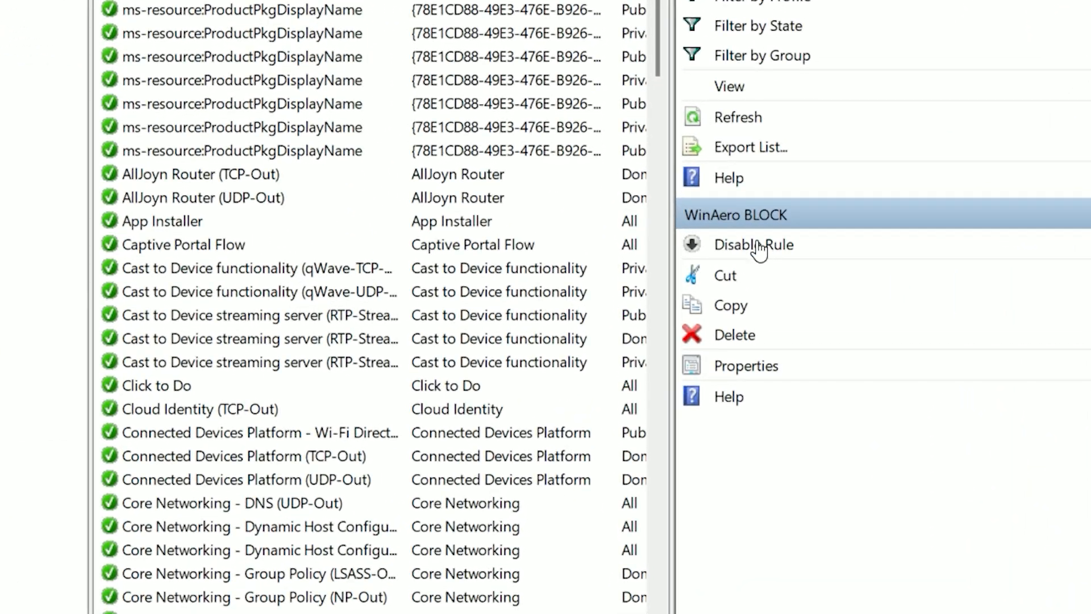
click(759, 248)
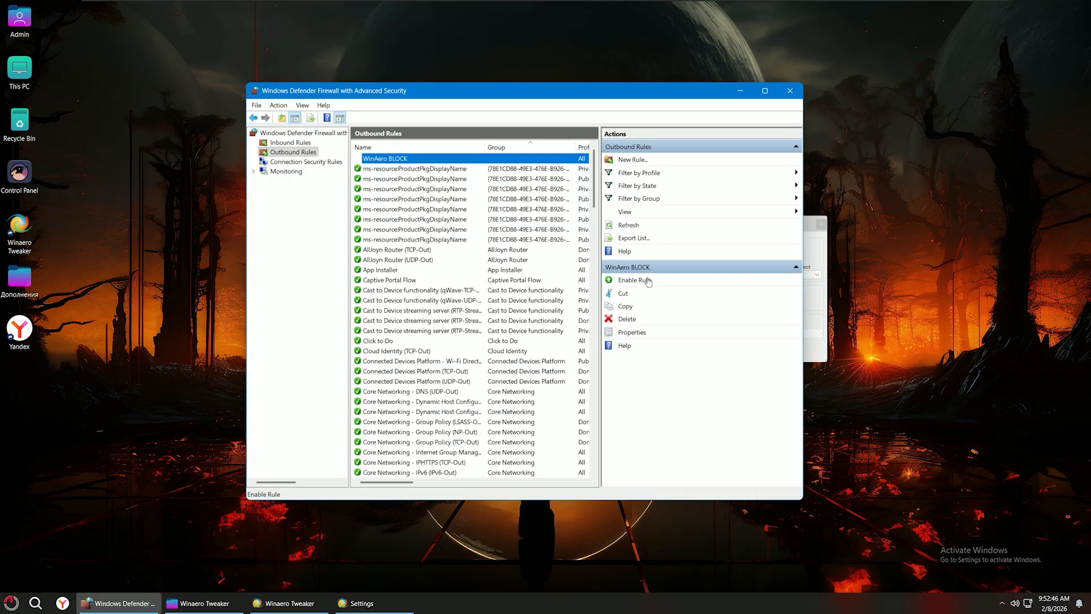
click(740, 90)
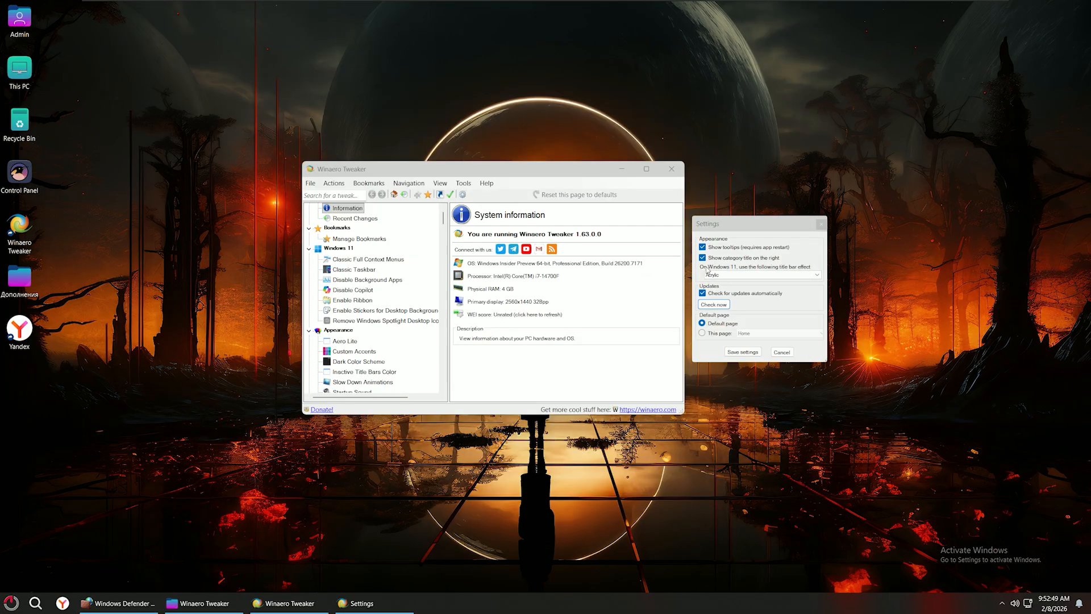
- Run the Winaero Tweaker update check again with the rule disabled, decline the download and close the settings
click(710, 305)
click(709, 302)
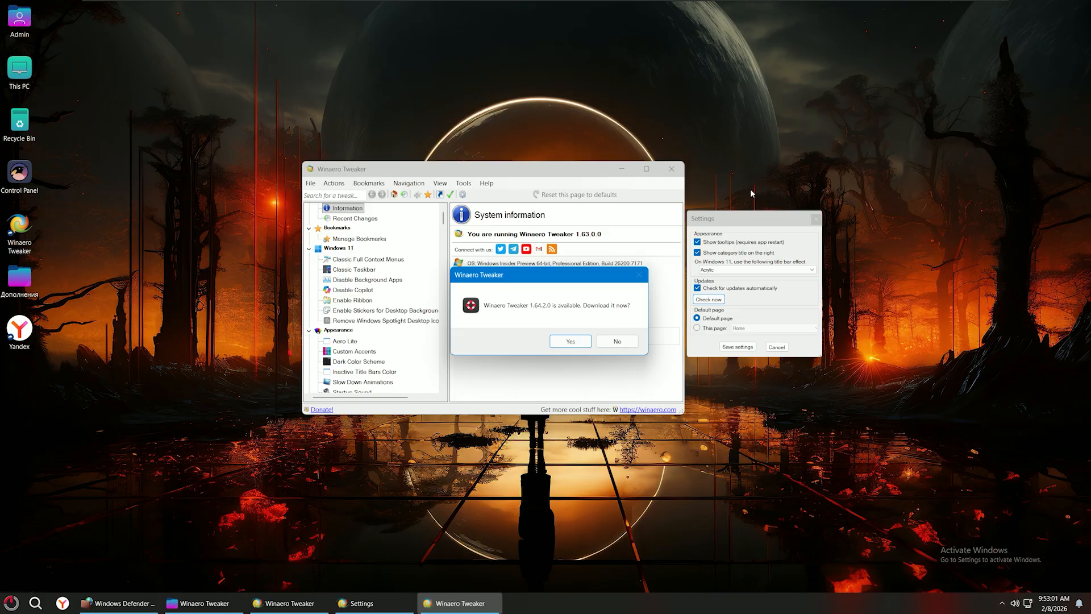
click(619, 342)
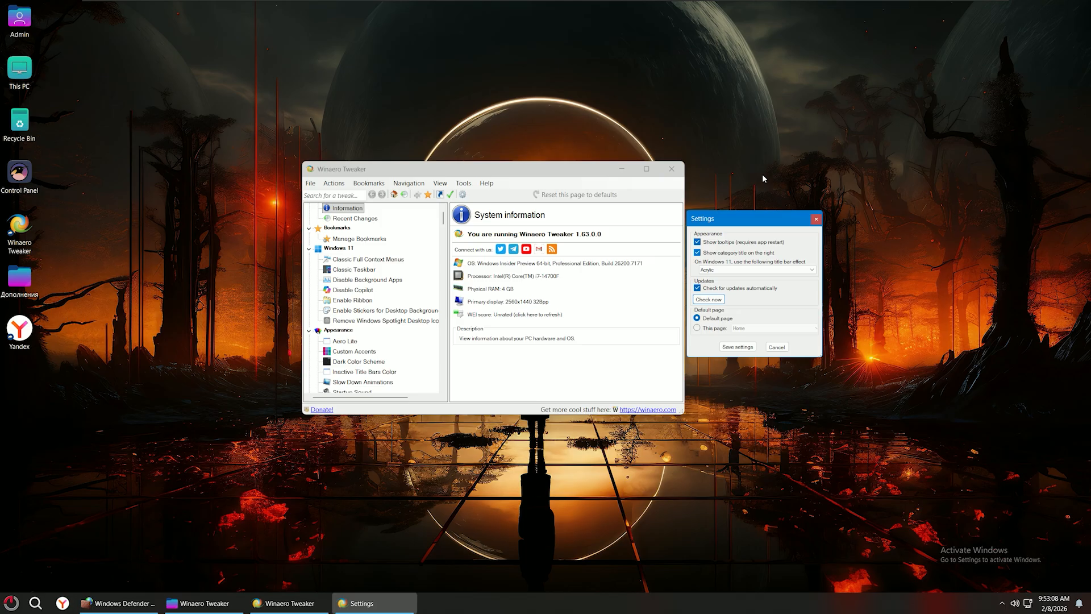
click(816, 219)
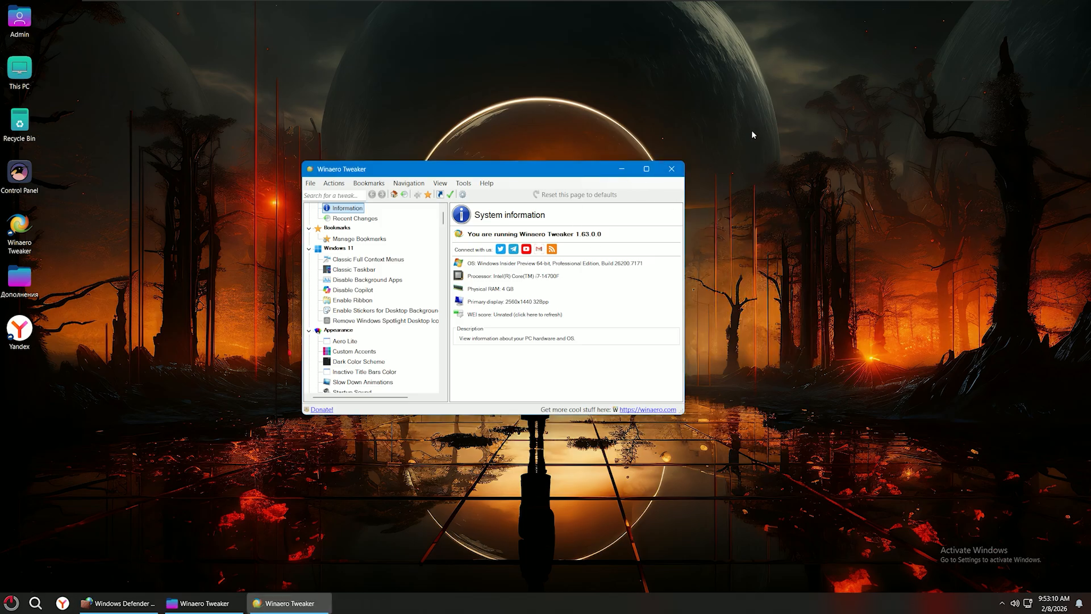